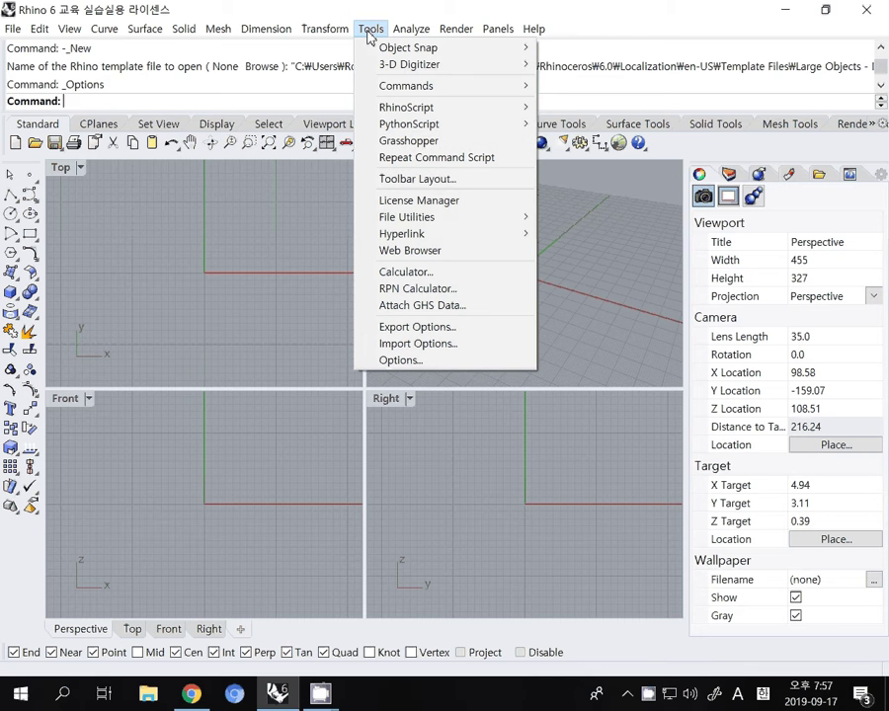
Step: Set the document's model units to Millimeters in the options and apply them
{"action": "left_click", "coordinate": [363, 360]}
{"action": "left_click", "coordinate": [126, 234]}
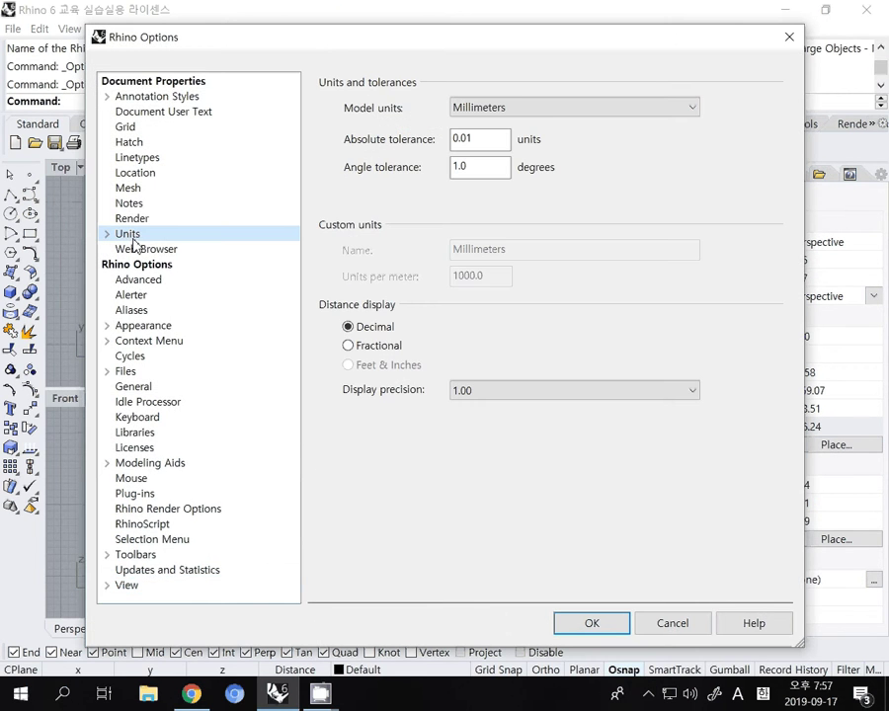
{"action": "left_click", "coordinate": [550, 113]}
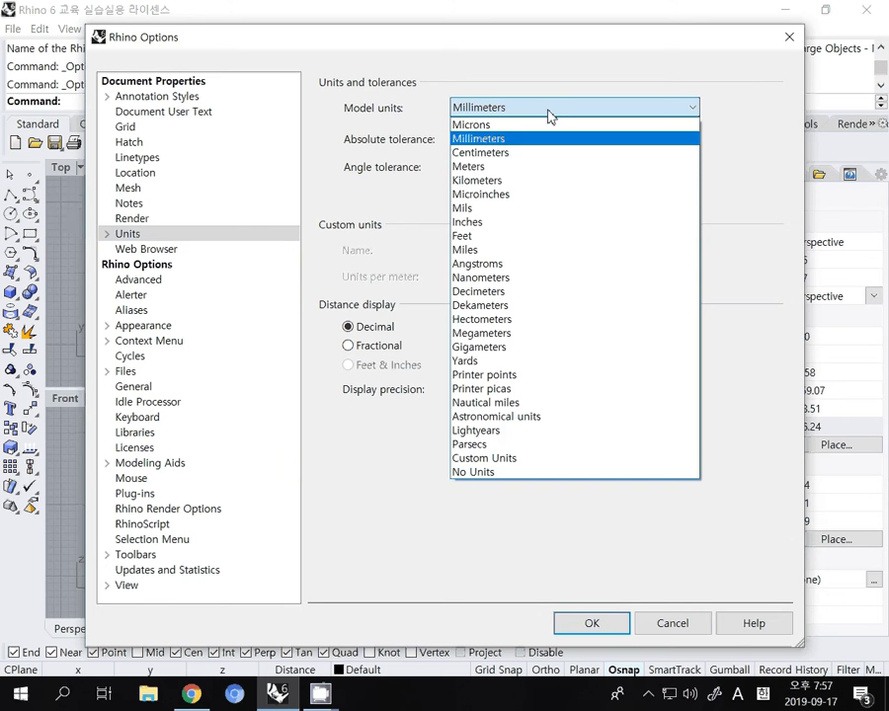
{"action": "left_click", "coordinate": [502, 139]}
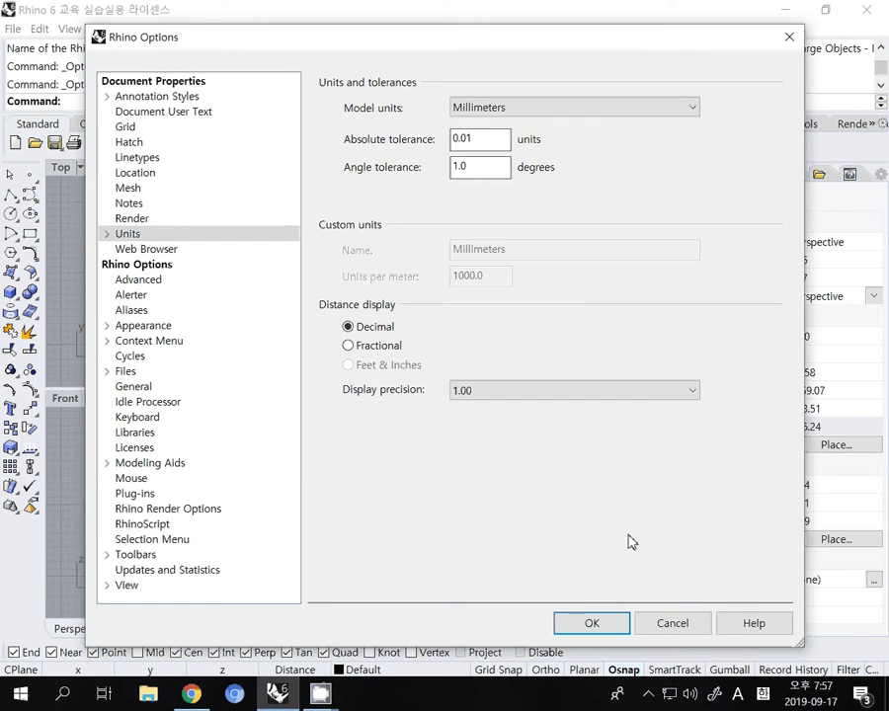
{"action": "left_click", "coordinate": [592, 622]}
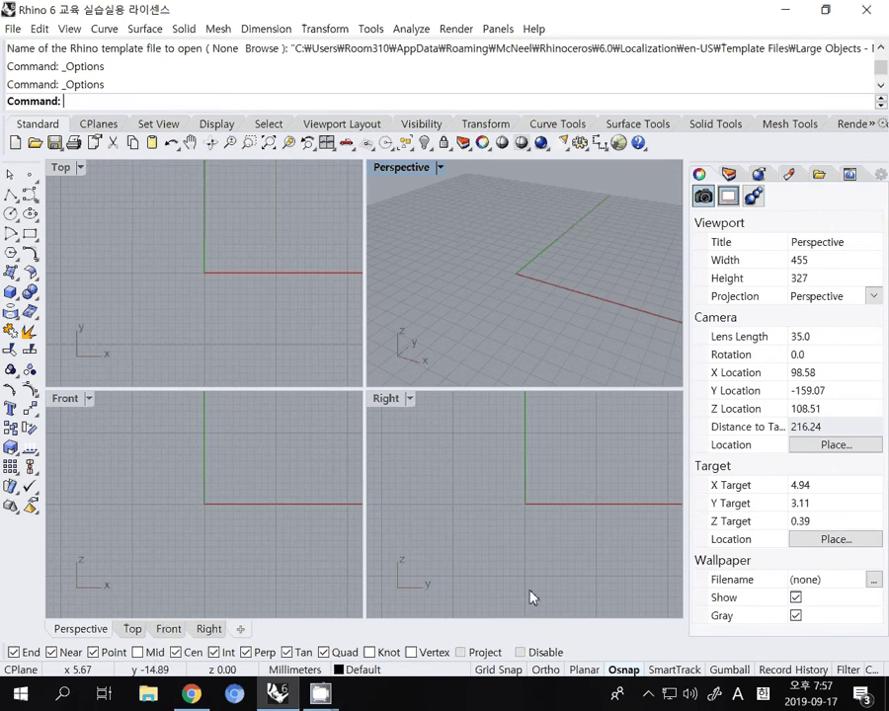
Step: Draw a 100 by 100 mm corner-to-corner rectangle starting at the origin in the Top view
{"action": "left_click", "coordinate": [36, 236]}
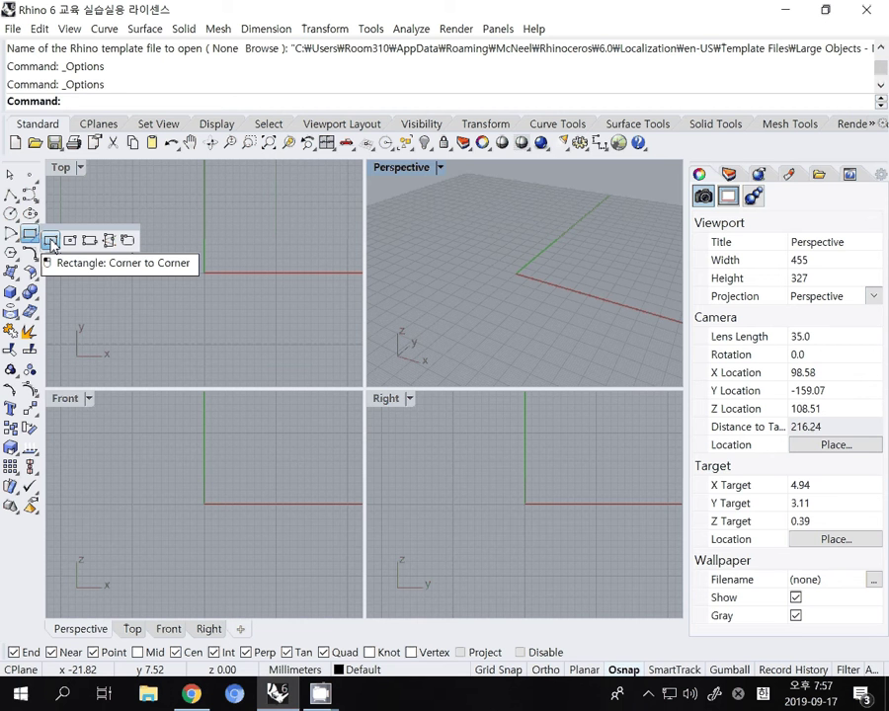
{"action": "left_click", "coordinate": [51, 244]}
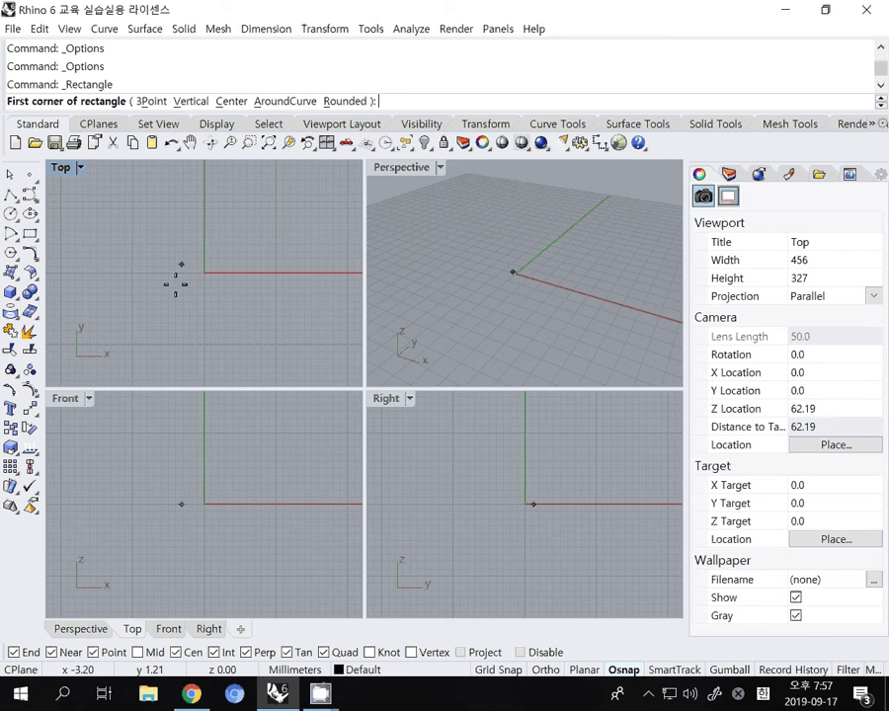
{"action": "type", "text": "0"}
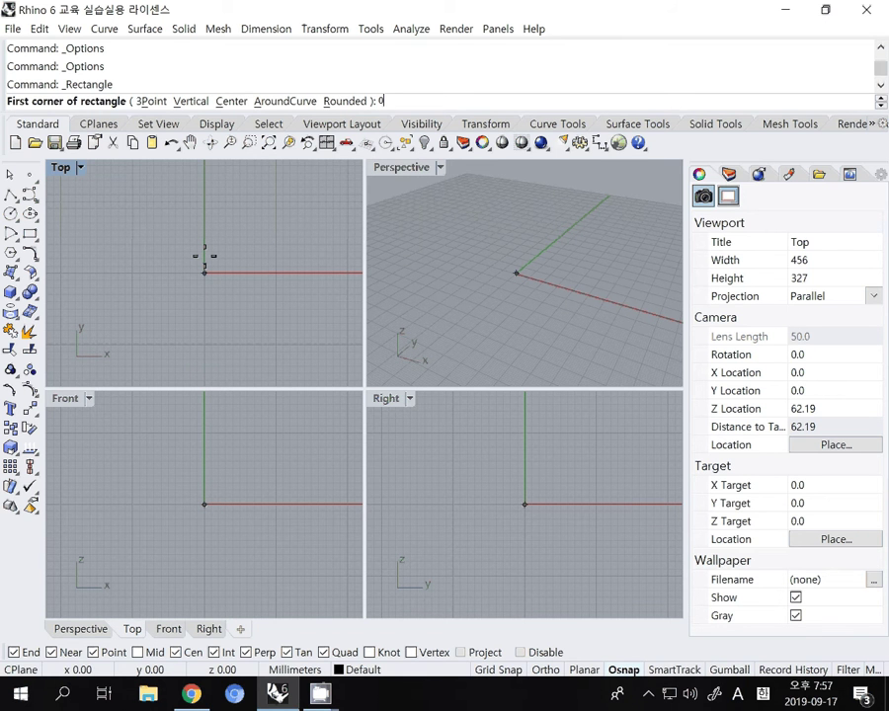
{"action": "key", "text": "Return"}
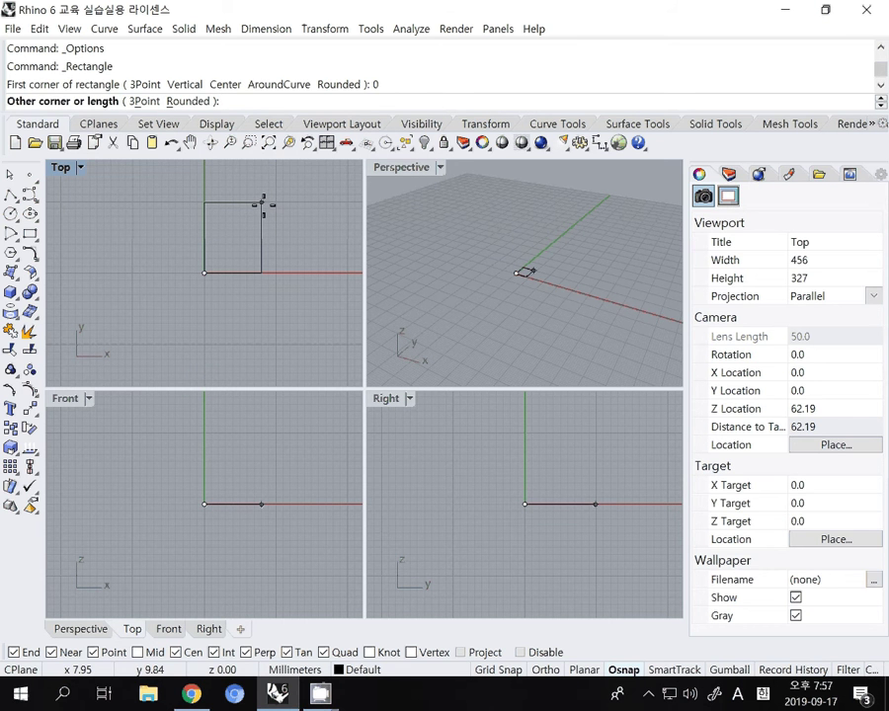
{"action": "type", "text": "100"}
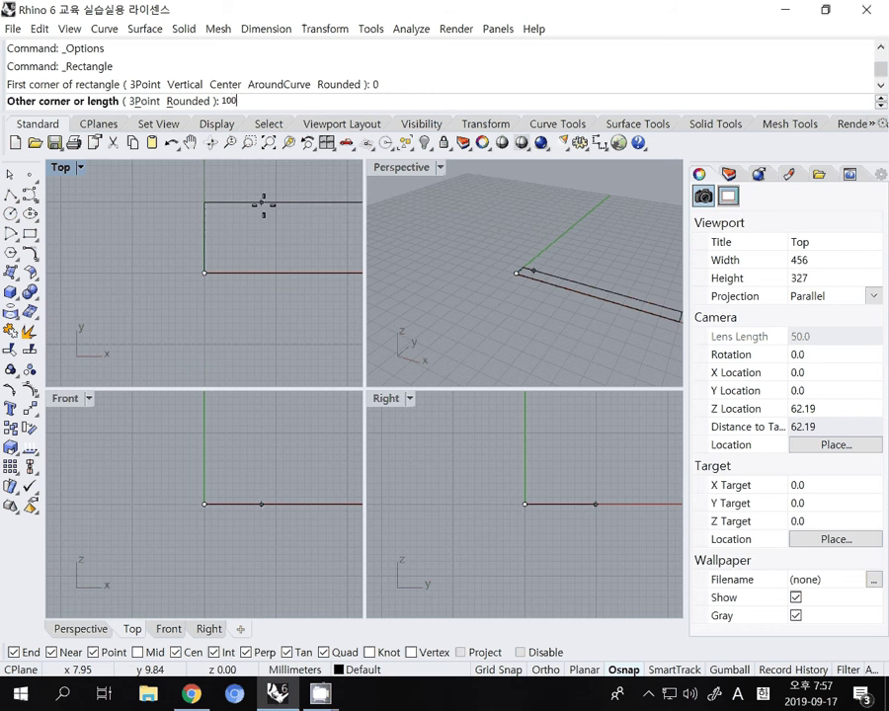
{"action": "key", "text": "Return"}
{"action": "type", "text": "100"}
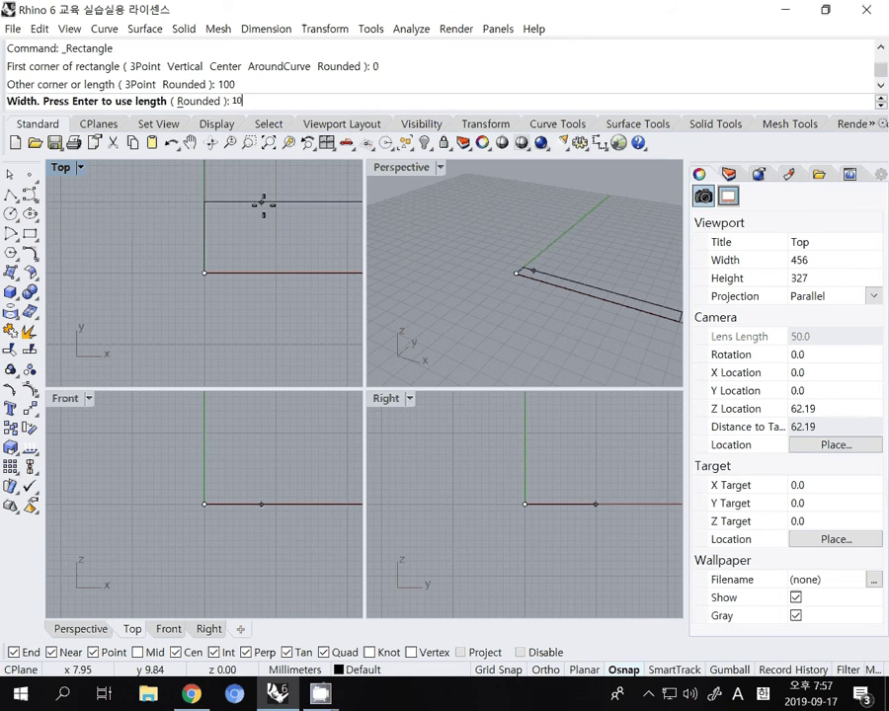
{"action": "key", "text": "Return"}
{"action": "scroll", "coordinate": [147, 281], "scroll_direction": "down", "scroll_amount": 5}
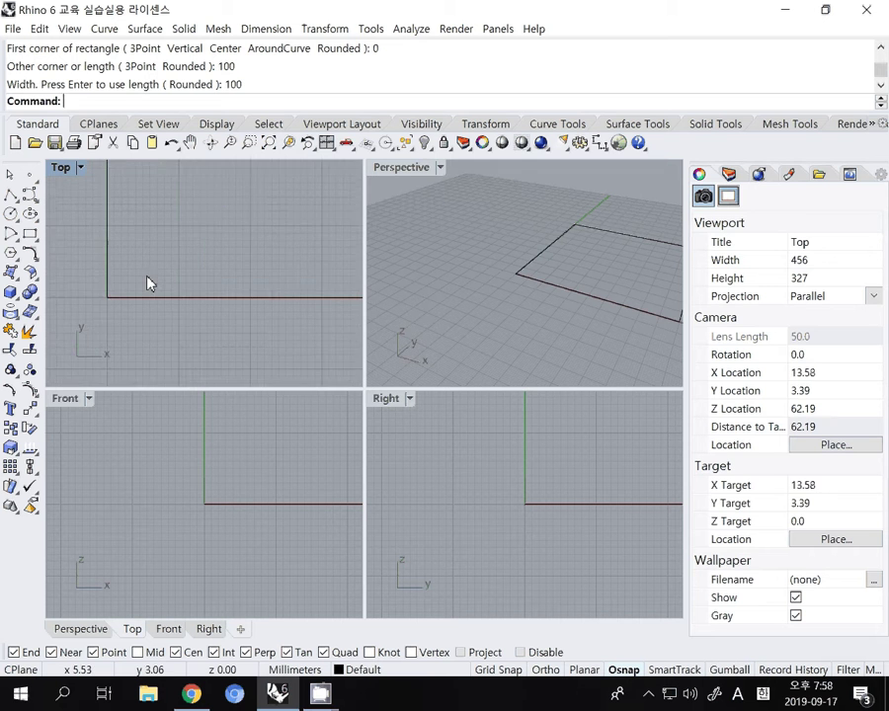
{"action": "right_click_drag", "start_coordinate": [125, 319], "coordinate": [128, 287]}
{"action": "scroll", "coordinate": [155, 296], "scroll_direction": "down", "scroll_amount": 2}
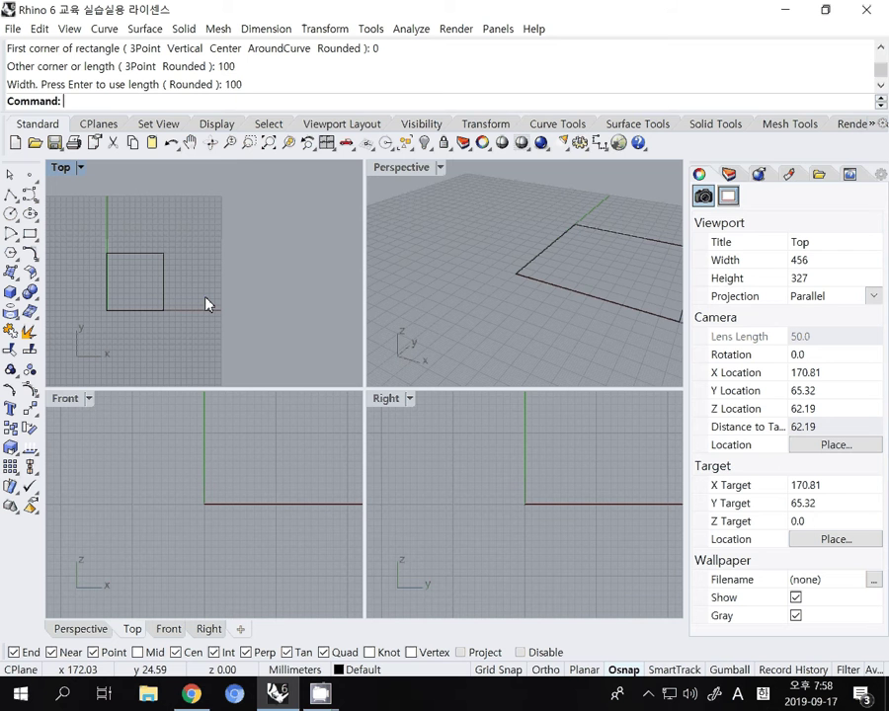
Step: Copy the square with Ortho on, placing the first copy about 120 mm away along the positive X direction
{"action": "type", "text": "Copy"}
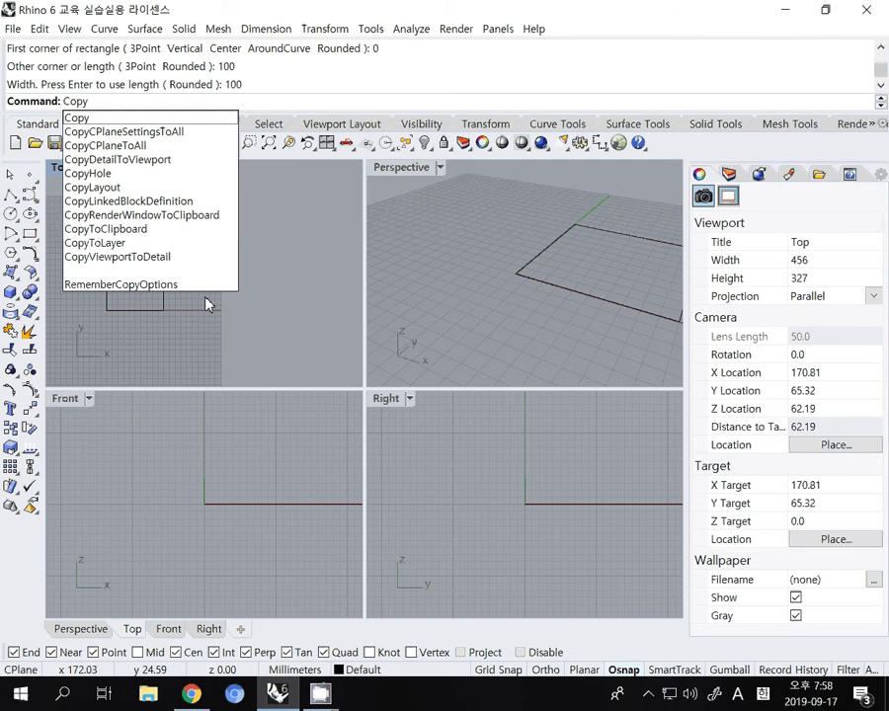
{"action": "key", "text": "Return"}
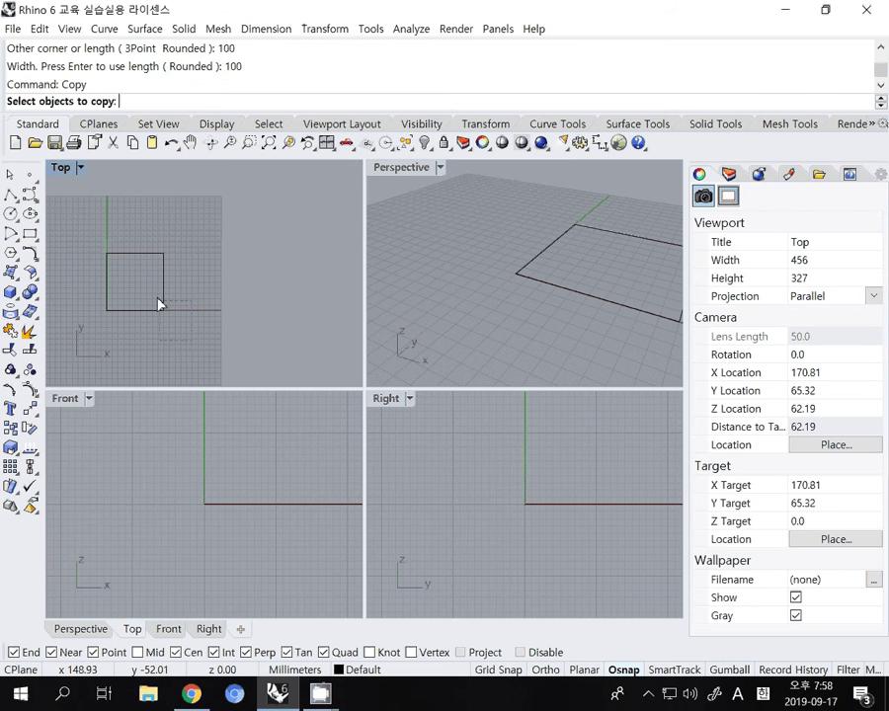
{"action": "left_click", "coordinate": [161, 302]}
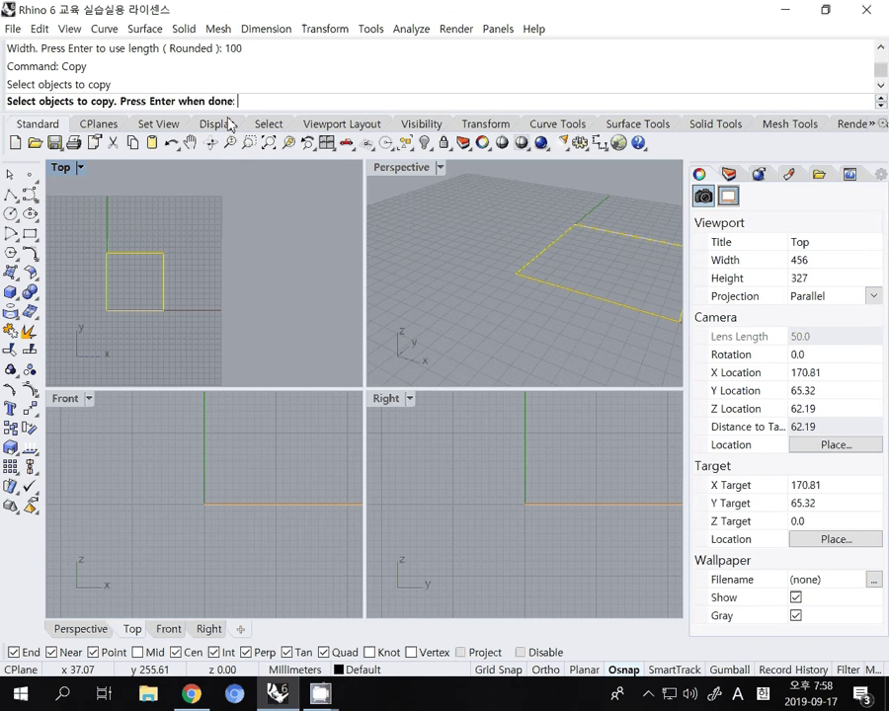
{"action": "key", "text": "Return"}
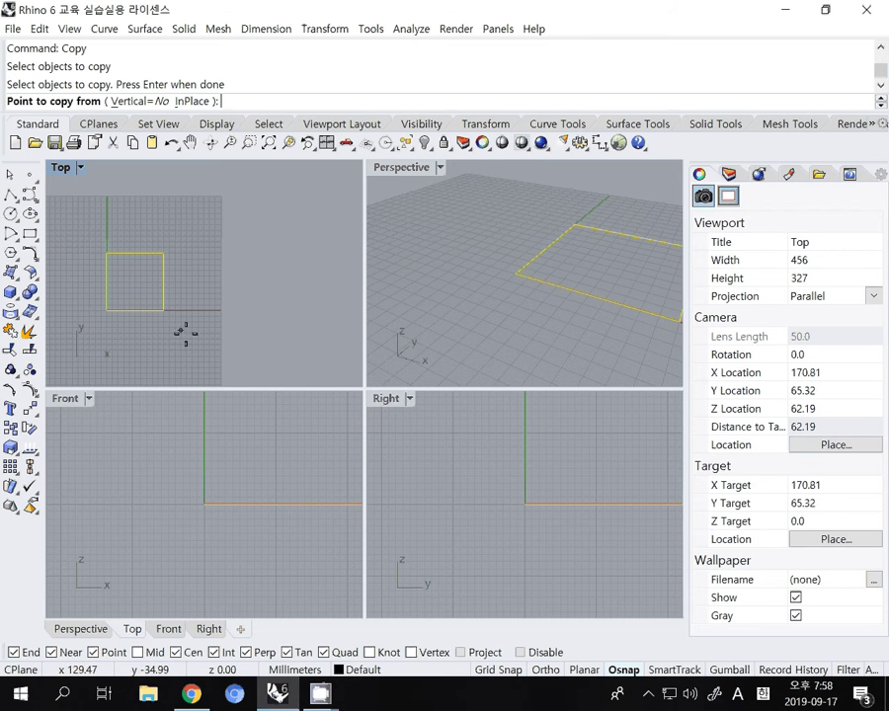
{"action": "left_click", "coordinate": [143, 341]}
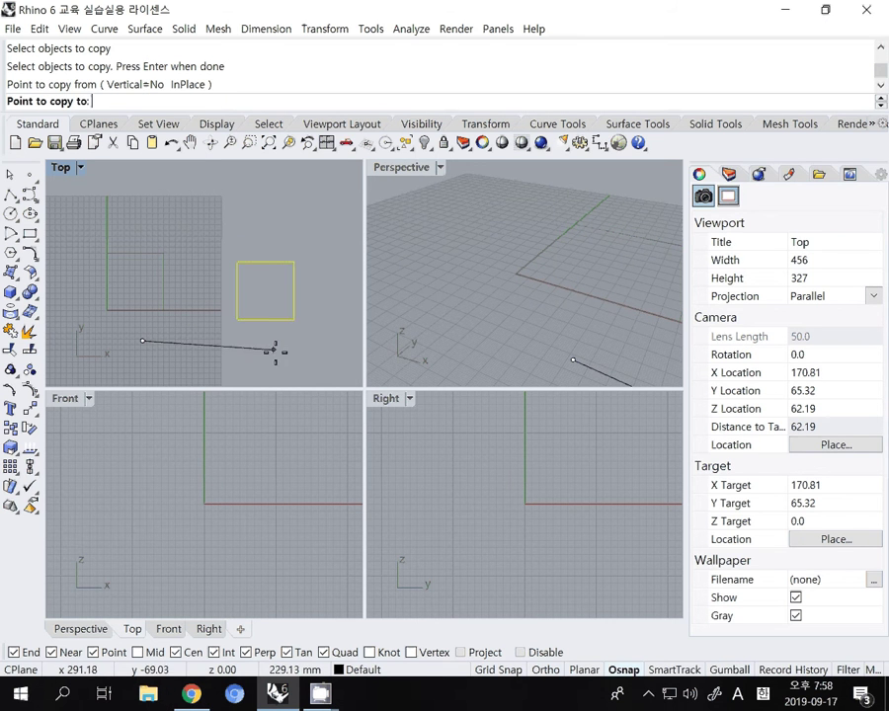
{"action": "key", "text": "F8"}
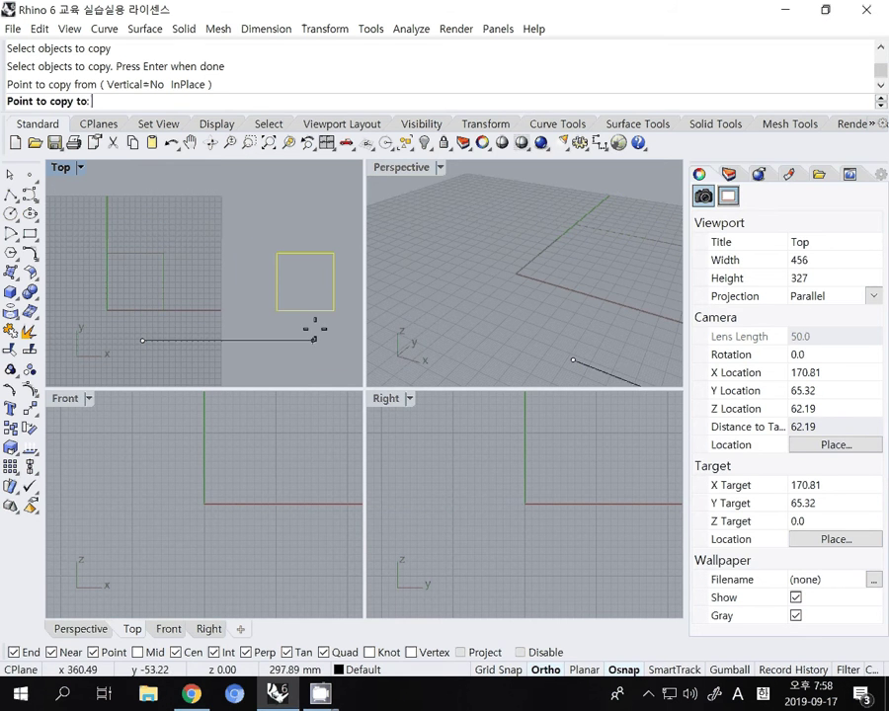
{"action": "left_click", "coordinate": [214, 328]}
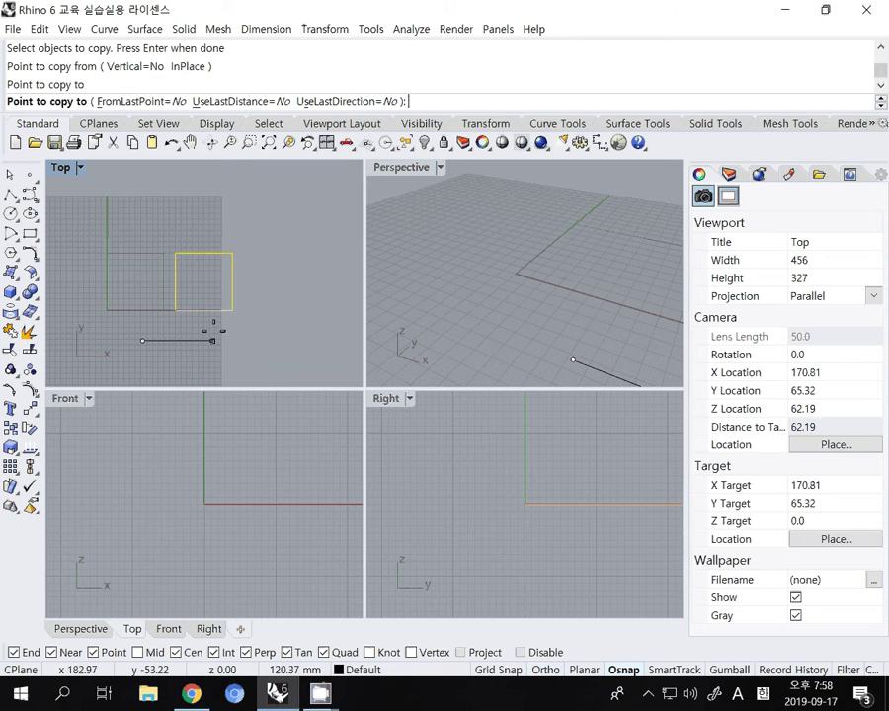
Step: Place four more copies of the square in the same row along X with small gaps, and finish the Copy command
{"action": "left_click", "coordinate": [281, 336]}
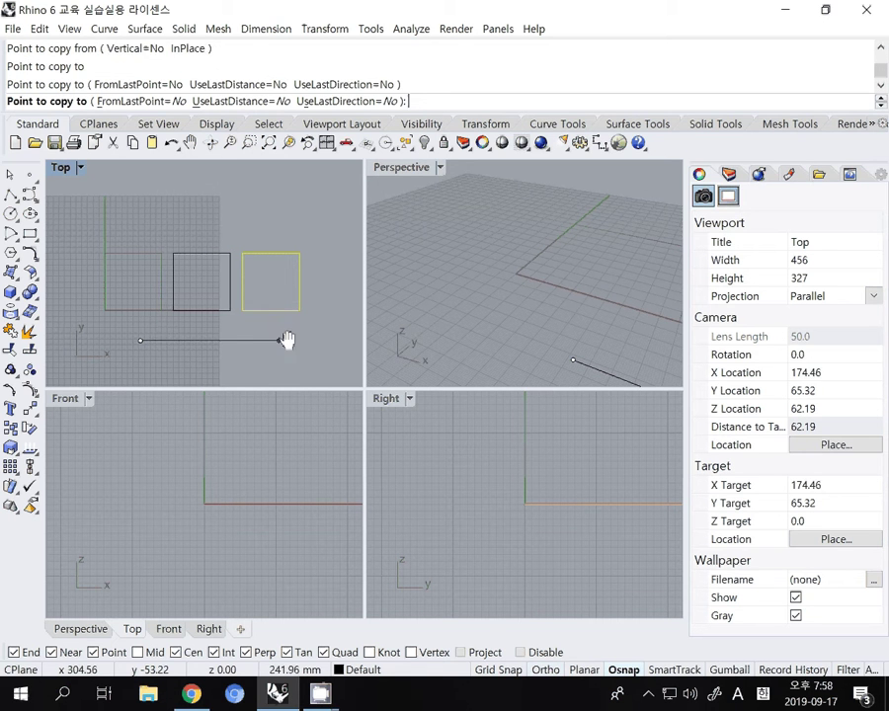
{"action": "right_click_drag", "start_coordinate": [286, 336], "coordinate": [231, 342]}
{"action": "left_click", "coordinate": [293, 346]}
{"action": "right_click_drag", "start_coordinate": [294, 346], "coordinate": [181, 343]}
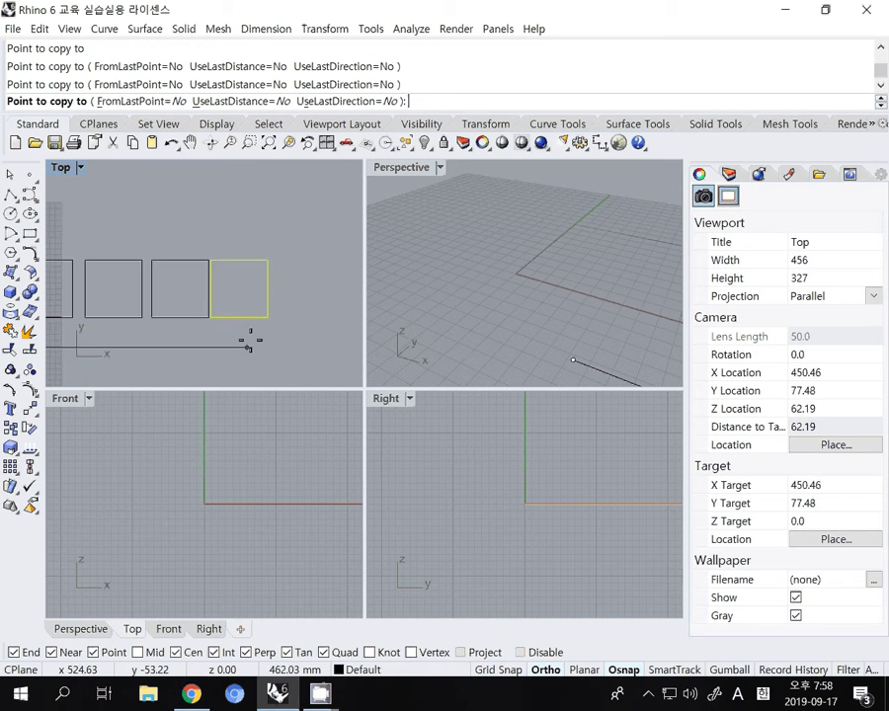
{"action": "left_click", "coordinate": [260, 345]}
{"action": "left_click", "coordinate": [336, 346]}
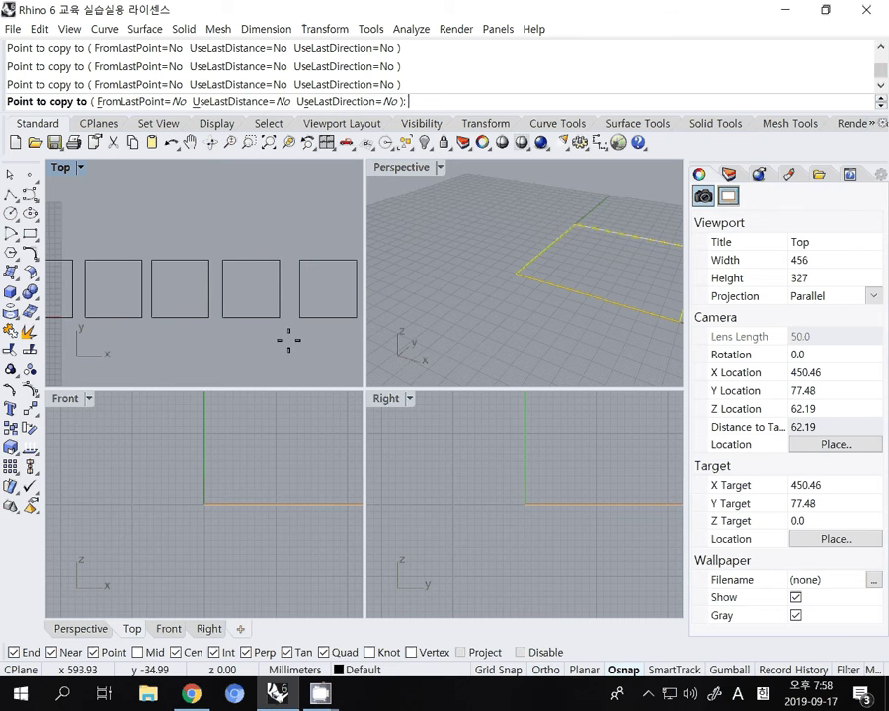
{"action": "right_click", "coordinate": [289, 341]}
{"action": "scroll", "coordinate": [278, 327], "scroll_direction": "down", "scroll_amount": 5}
{"action": "scroll", "coordinate": [171, 317], "scroll_direction": "up", "scroll_amount": 5}
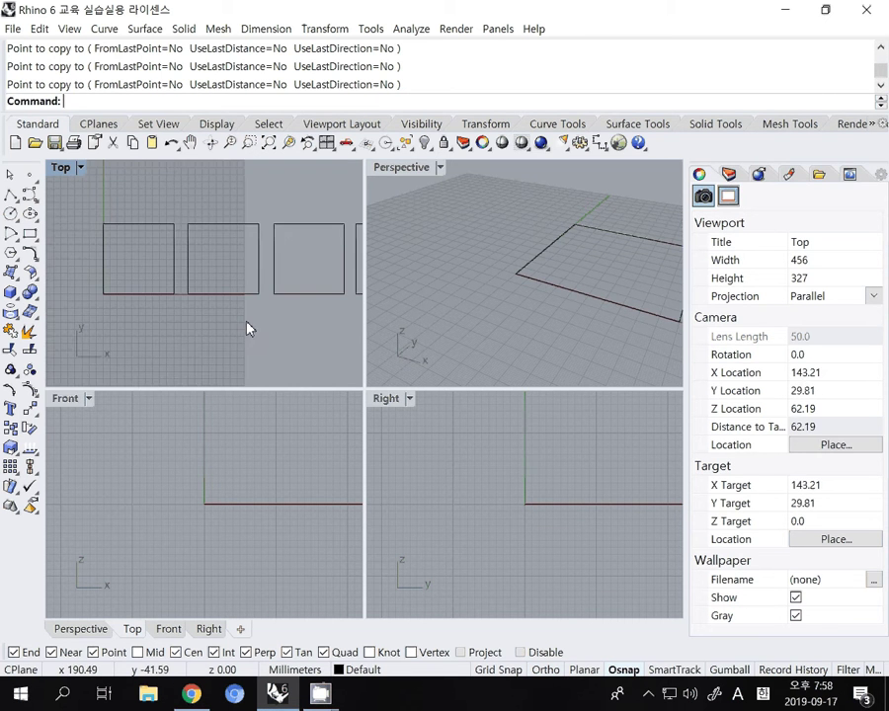
{"action": "right_click_drag", "start_coordinate": [256, 309], "coordinate": [252, 327]}
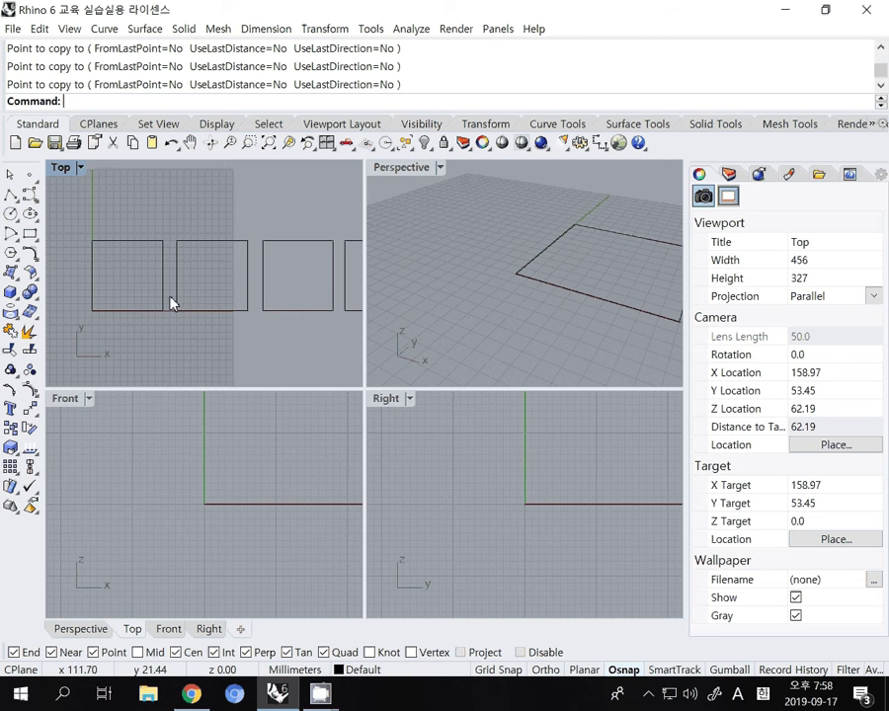
{"action": "scroll", "coordinate": [149, 299], "scroll_direction": "up", "scroll_amount": 3}
{"action": "right_click_drag", "start_coordinate": [226, 268], "coordinate": [246, 293]}
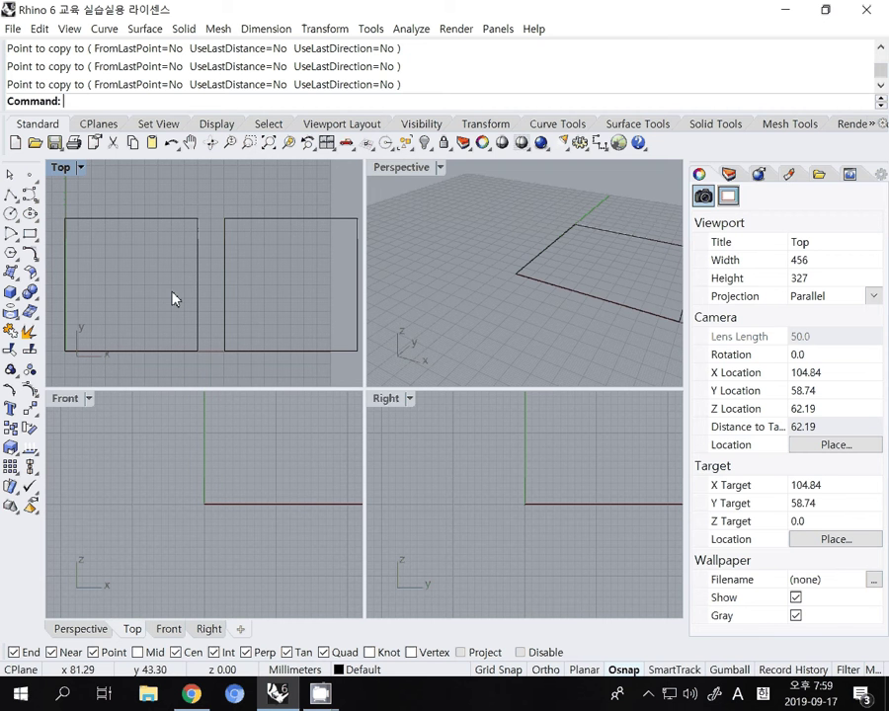
{"action": "left_click", "coordinate": [11, 194]}
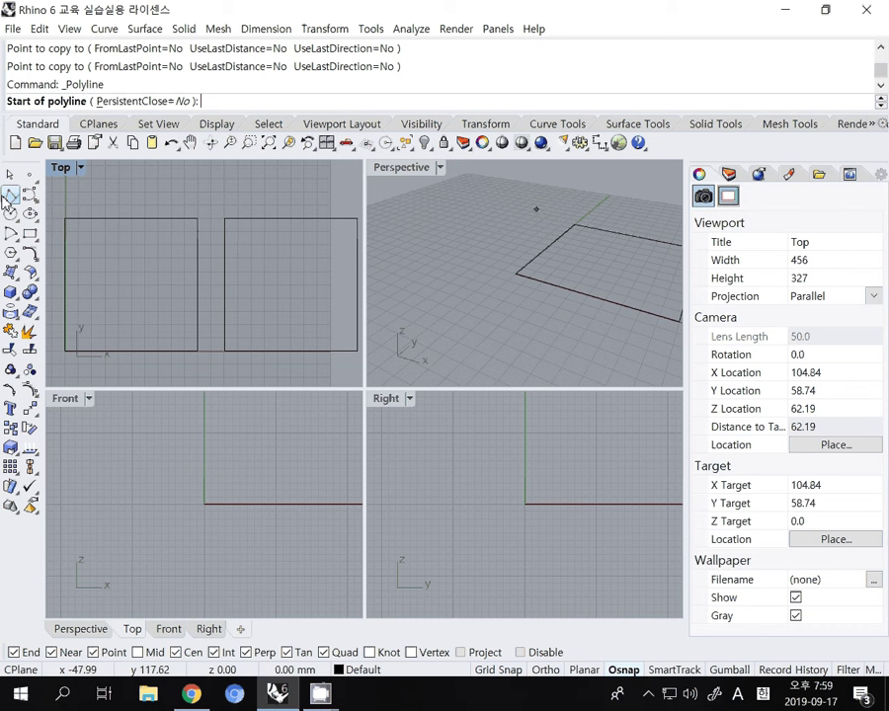
{"action": "left_click", "coordinate": [197, 357]}
{"action": "key", "text": "Escape"}
Step: Offset the original square at the origin 7 mm inward with sharp corners
{"action": "left_click", "coordinate": [197, 275]}
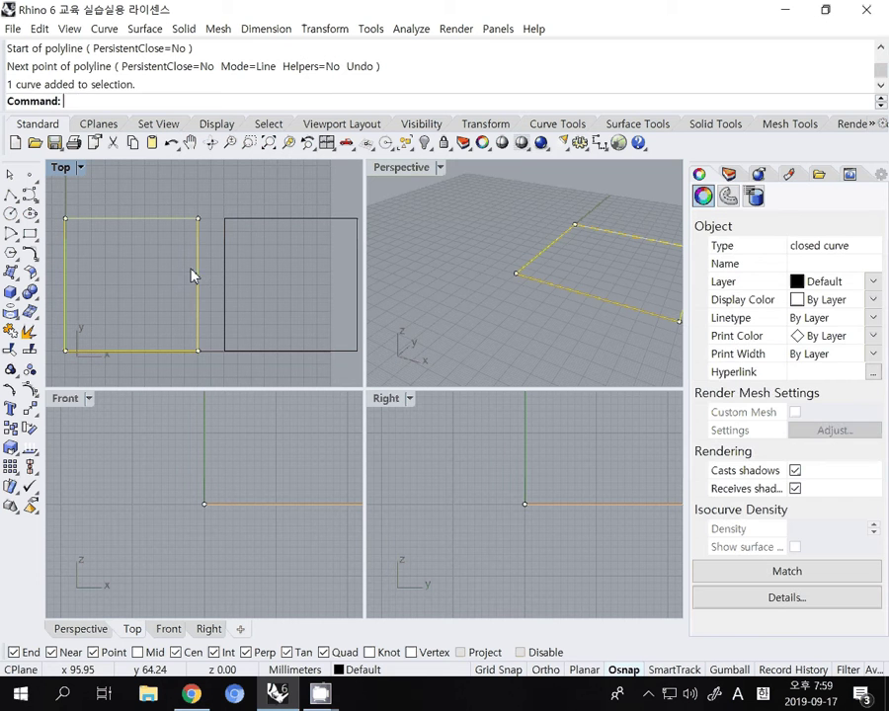
{"action": "type", "text": "Offset"}
{"action": "key", "text": "Return"}
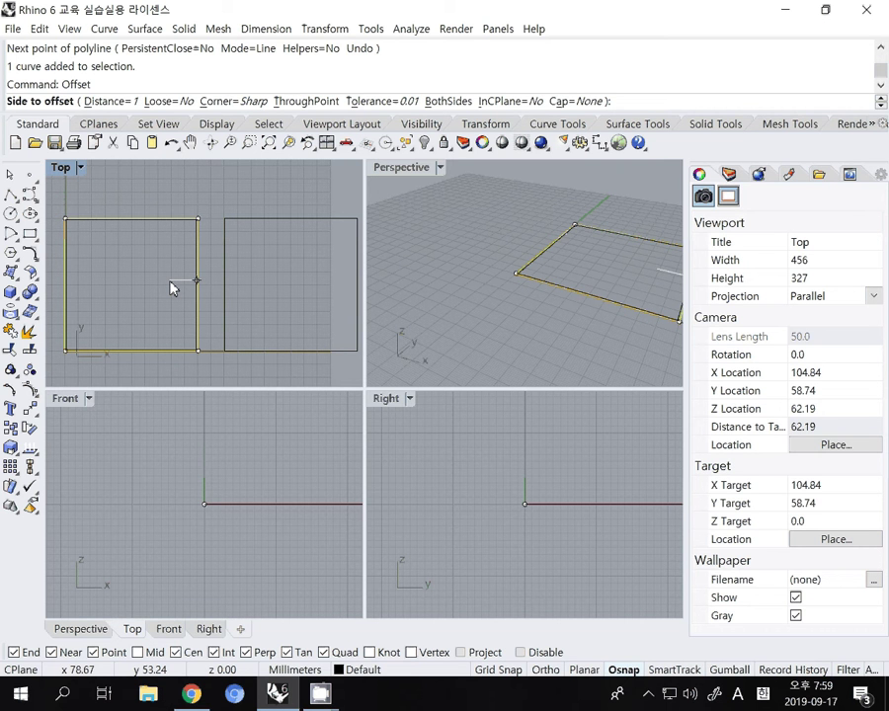
{"action": "type", "text": "7"}
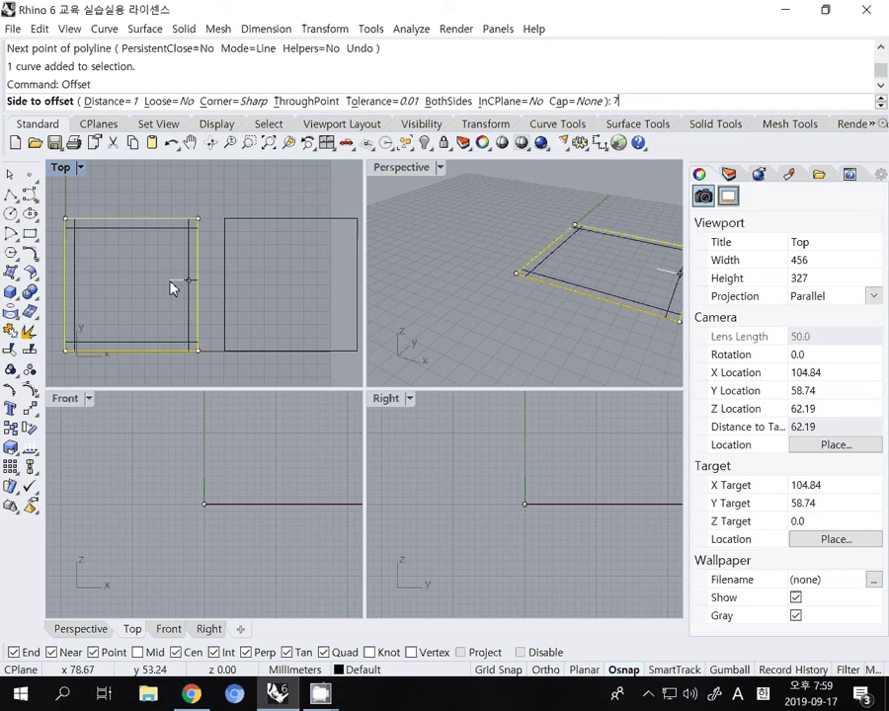
{"action": "key", "text": "Return"}
{"action": "left_click", "coordinate": [172, 283]}
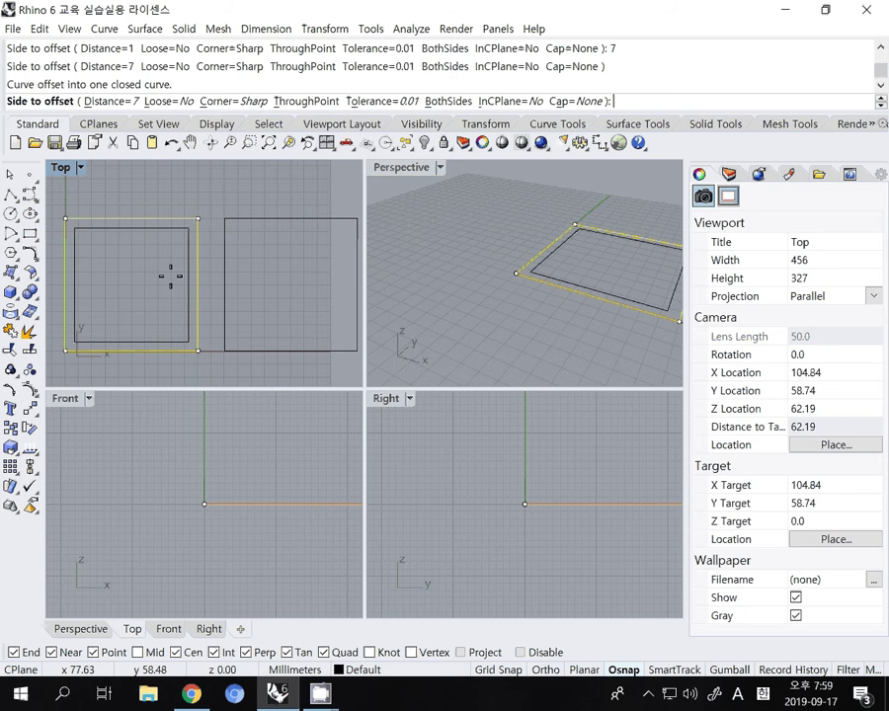
{"action": "key", "text": "Return"}
{"action": "key", "text": "Return"}
{"action": "key", "text": "Return"}
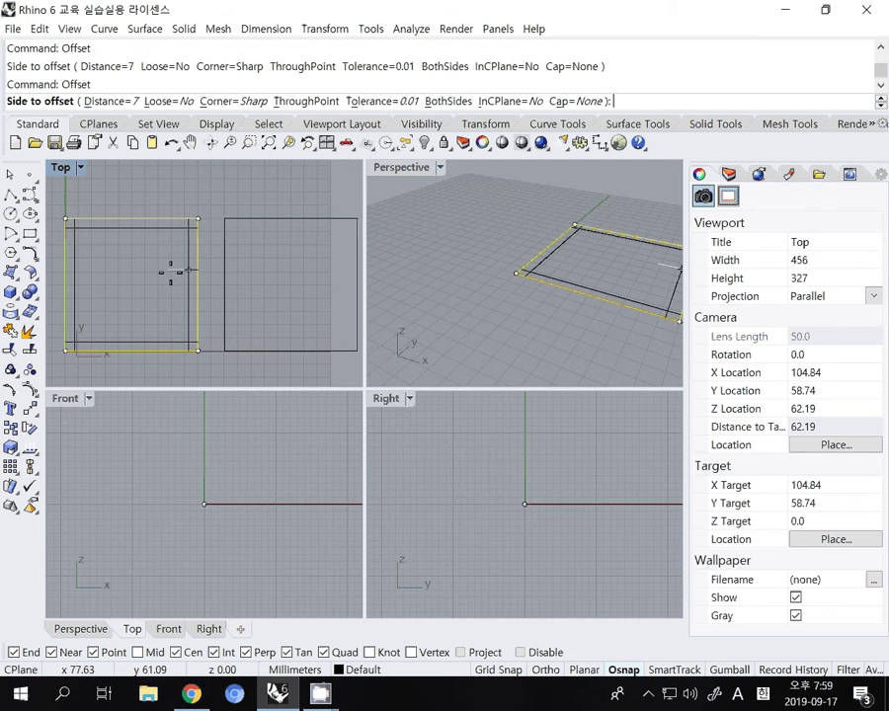
{"action": "key", "text": "Escape"}
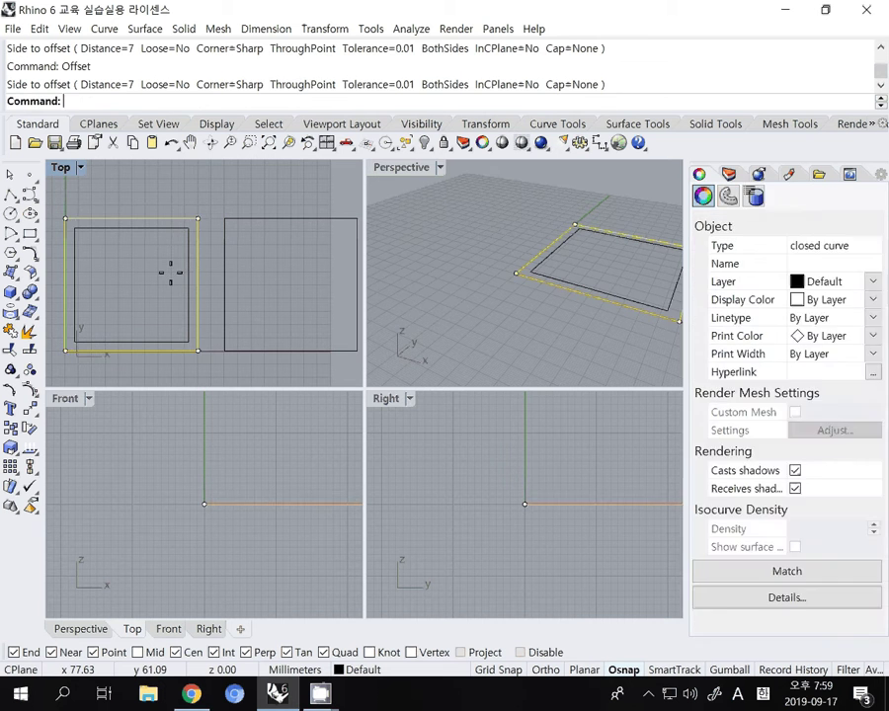
{"action": "key", "text": "Escape"}
Step: Try dividing the outer square at the origin into 3 segments with marker points, and undo the division
{"action": "scroll", "coordinate": [179, 276], "scroll_direction": "up", "scroll_amount": 3}
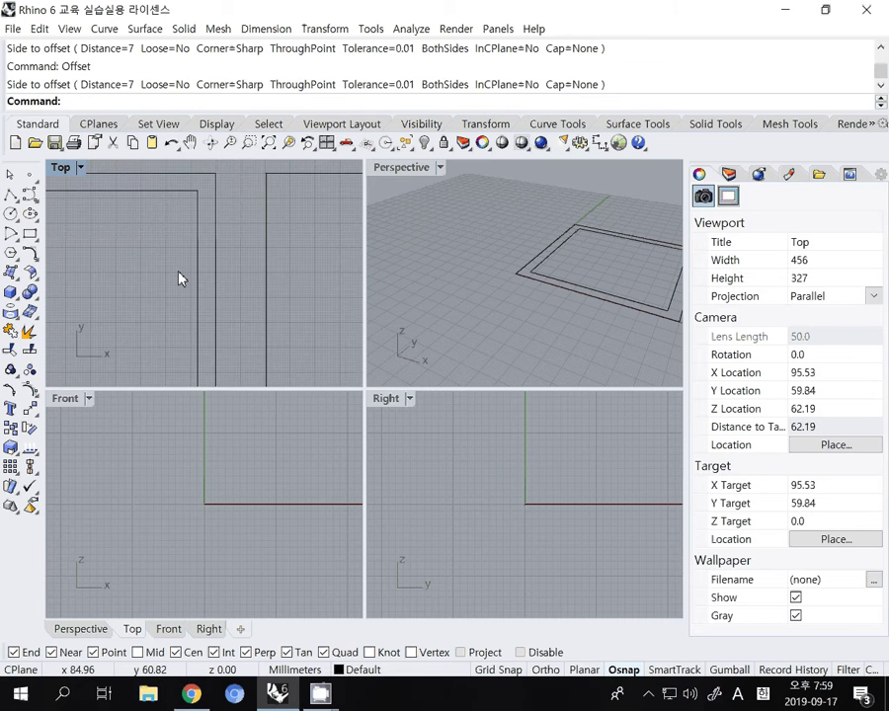
{"action": "scroll", "coordinate": [179, 277], "scroll_direction": "down", "scroll_amount": 2}
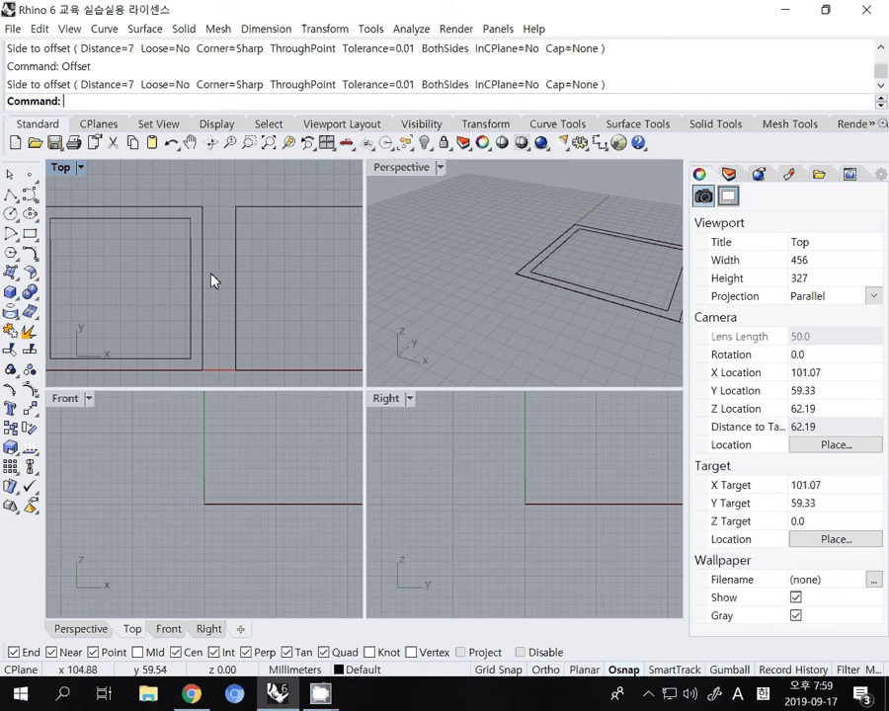
{"action": "left_click", "coordinate": [204, 289]}
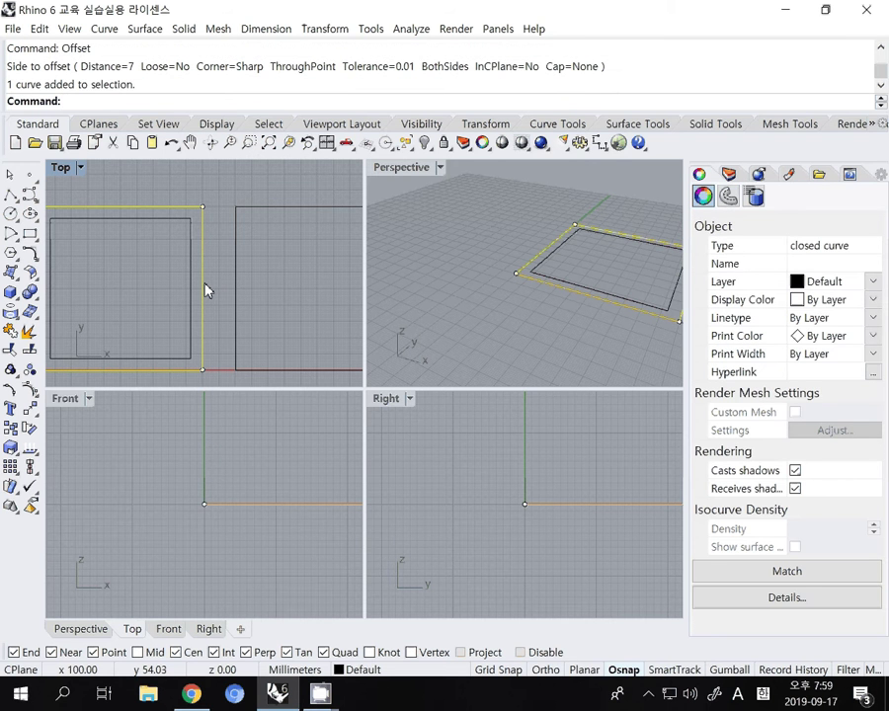
{"action": "type", "text": "Divide"}
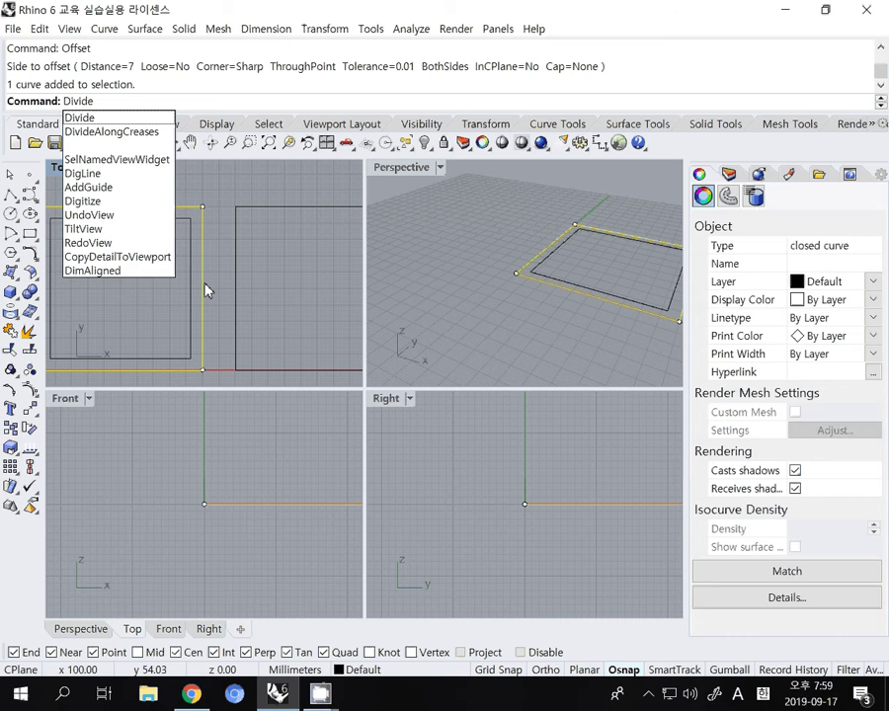
{"action": "key", "text": "Return"}
{"action": "type", "text": "3"}
{"action": "key", "text": "Return"}
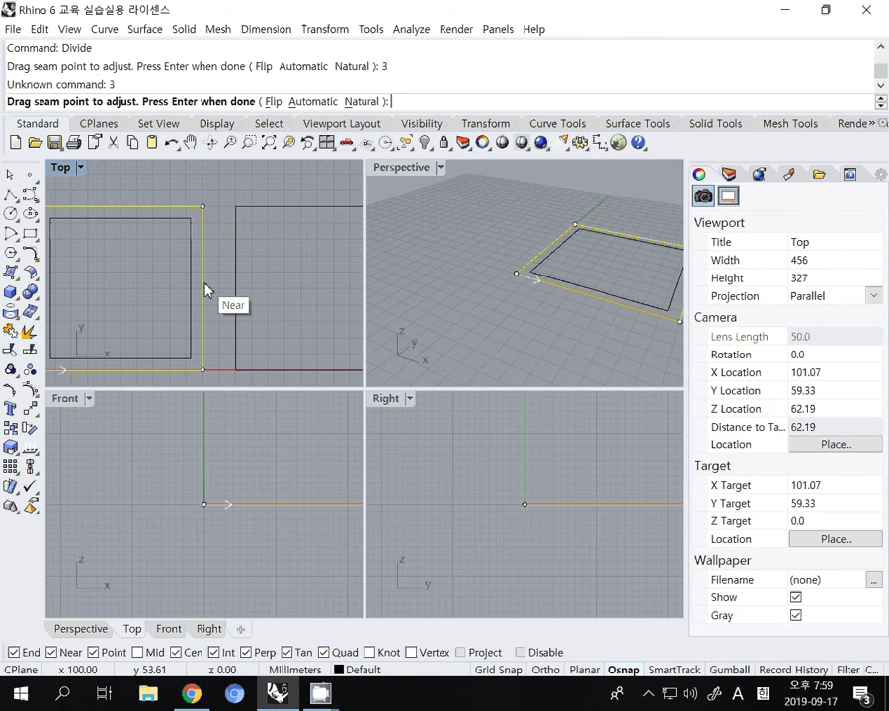
{"action": "key", "text": "Return"}
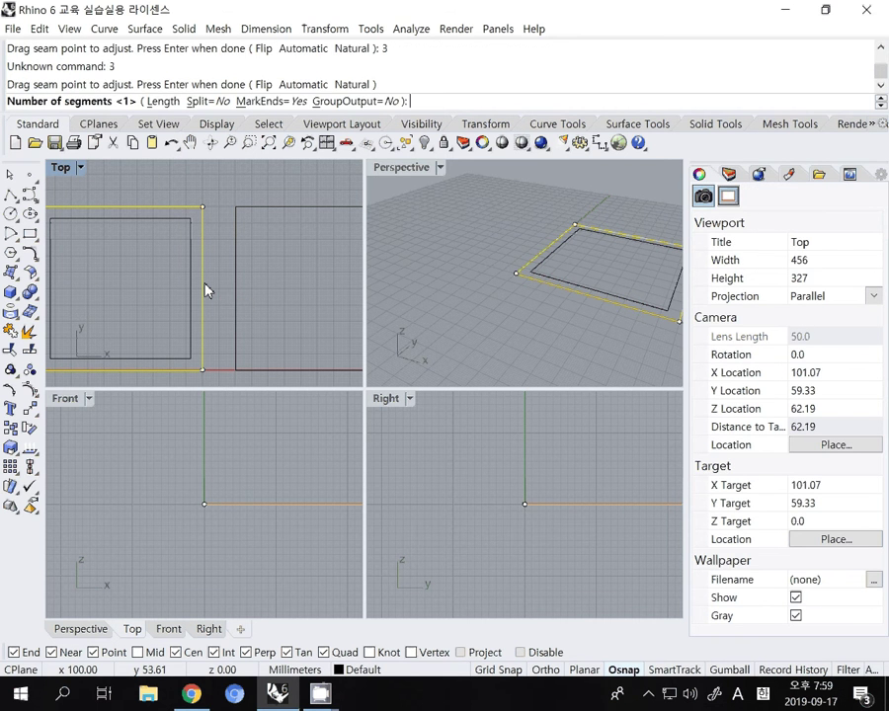
{"action": "scroll", "coordinate": [209, 289], "scroll_direction": "down", "scroll_amount": 5}
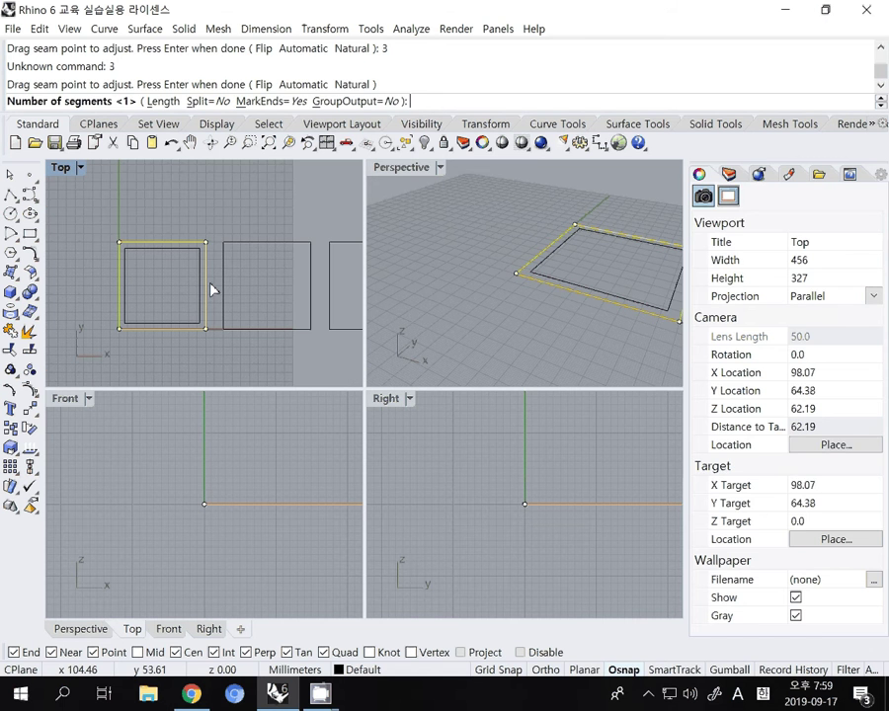
{"action": "type", "text": "3"}
{"action": "key", "text": "Return"}
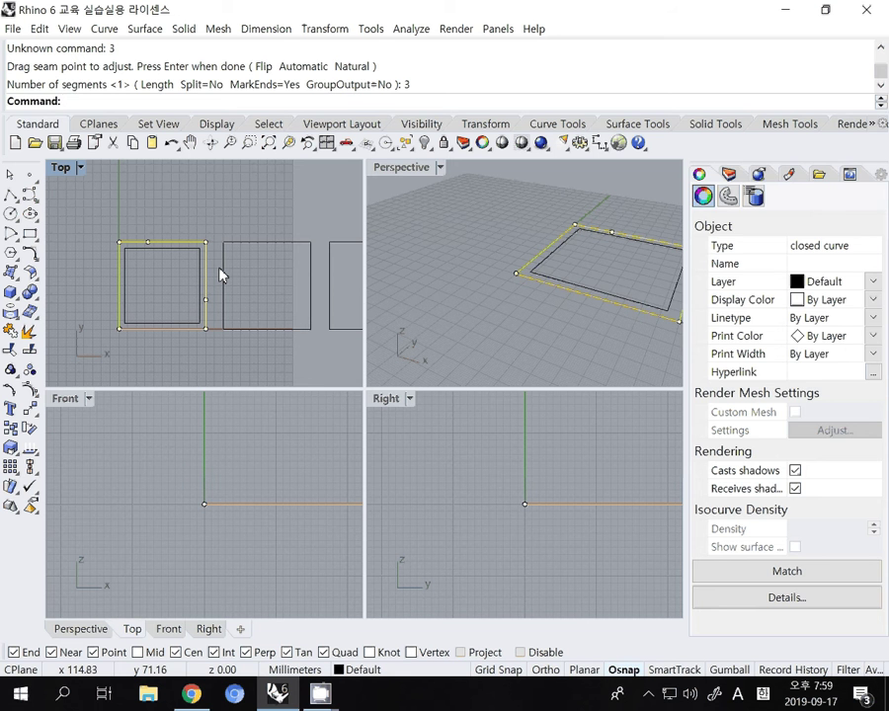
{"action": "key", "text": "Escape"}
{"action": "key", "text": "ctrl+z"}
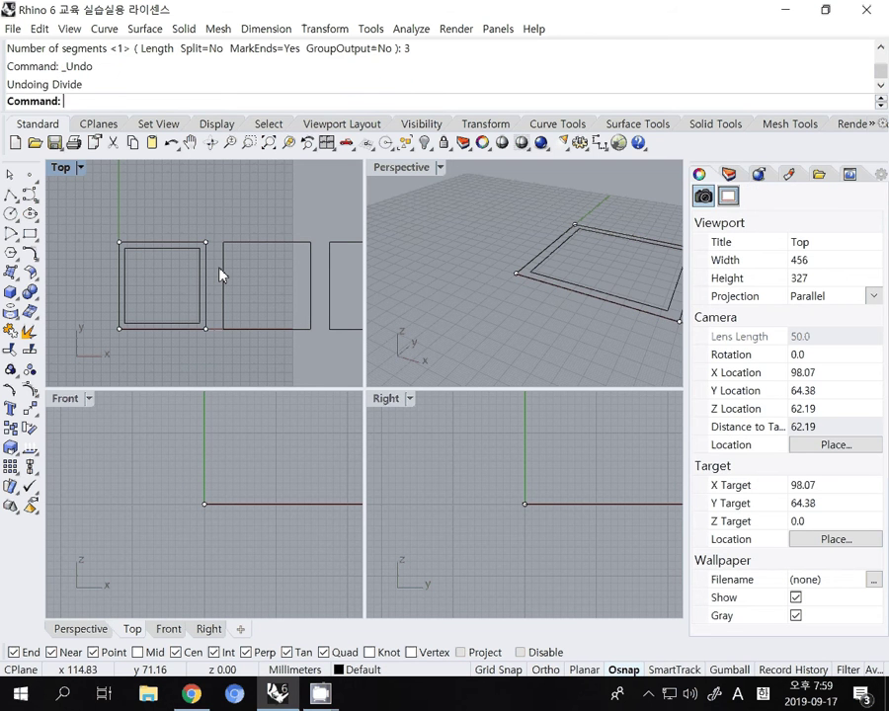
Step: Divide the outer square at the origin into 12 equal segments marked with points, keeping the curve unsplit
{"action": "left_click", "coordinate": [211, 286]}
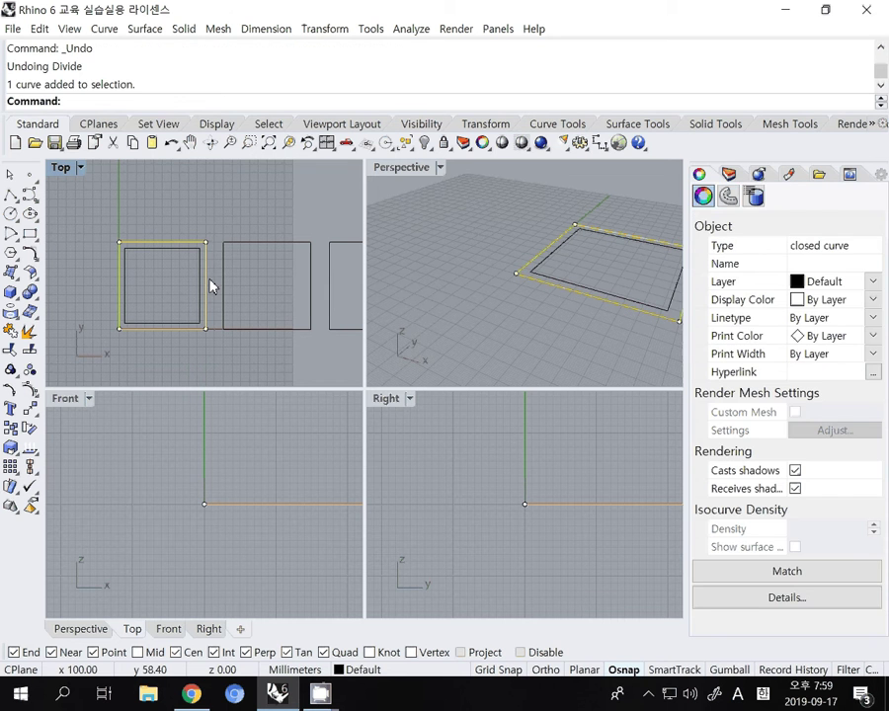
{"action": "type", "text": "Divide"}
{"action": "key", "text": "Return"}
{"action": "type", "text": "12"}
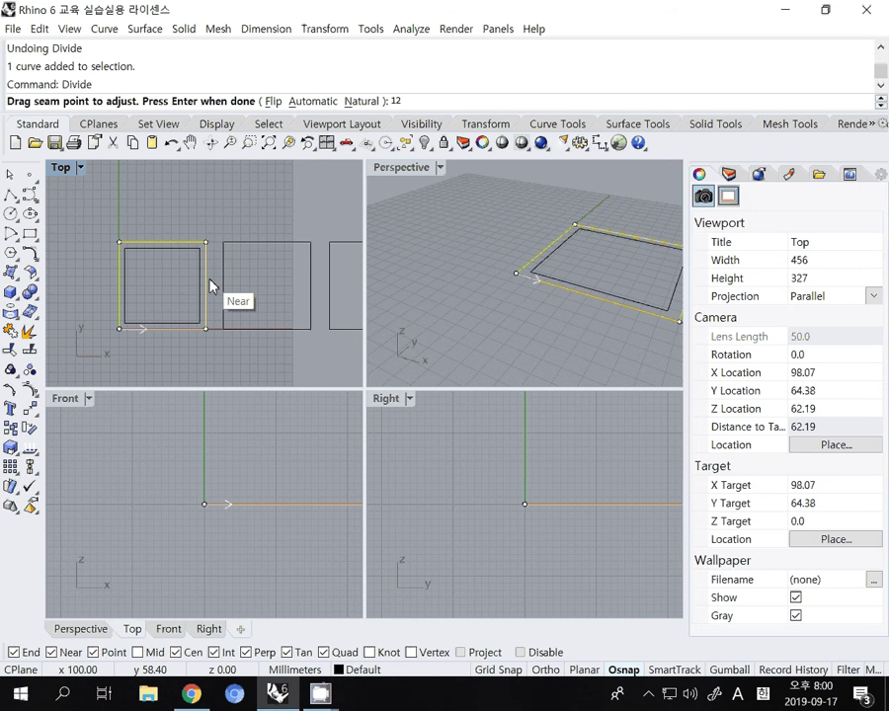
{"action": "key", "text": "Return"}
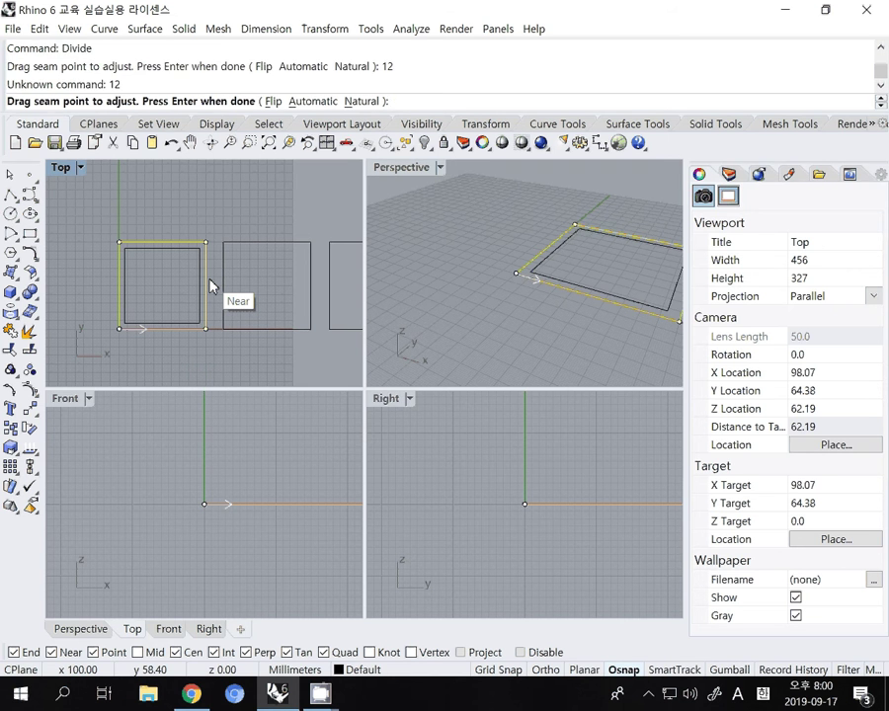
{"action": "key", "text": "Return"}
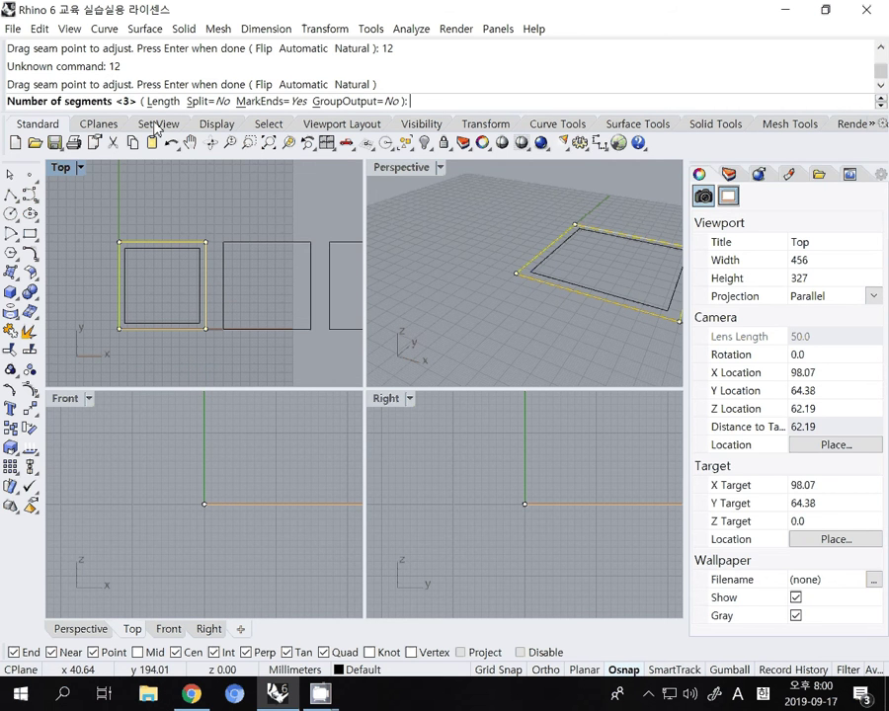
{"action": "type", "text": "12"}
{"action": "key", "text": "Return"}
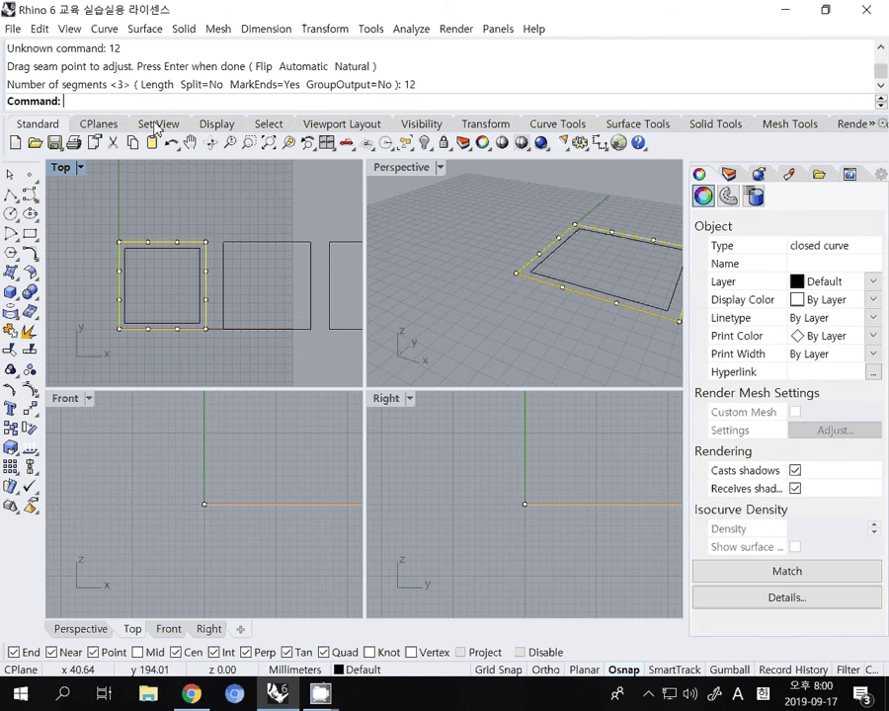
{"action": "left_click", "coordinate": [208, 341]}
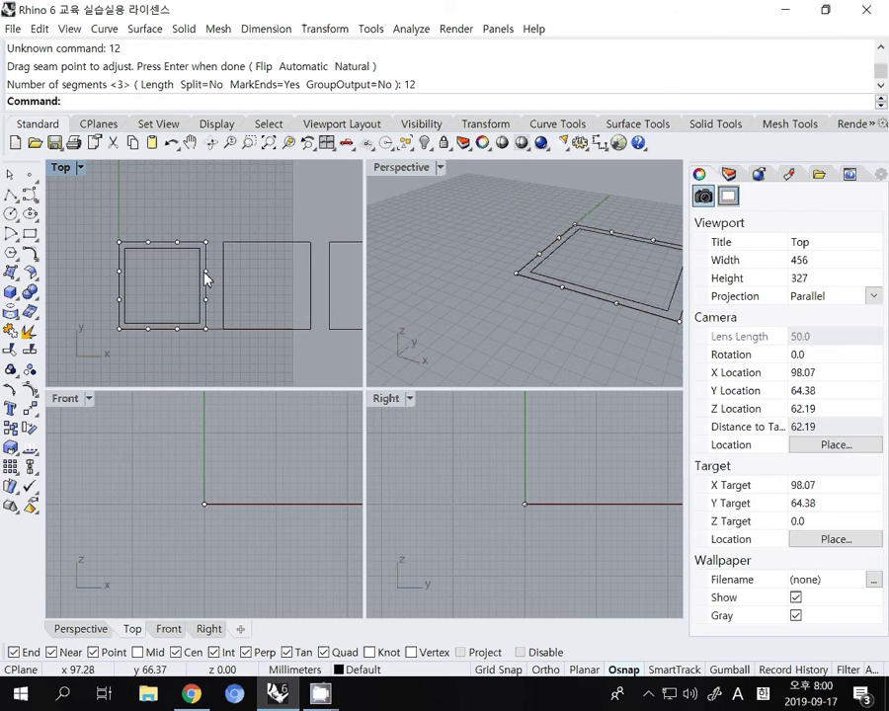
Step: Maximize the Top view and draw a 7 mm horizontal polyline from the upper division point on the outer square's right edge to the inner square
{"action": "scroll", "coordinate": [201, 282], "scroll_direction": "up", "scroll_amount": 4}
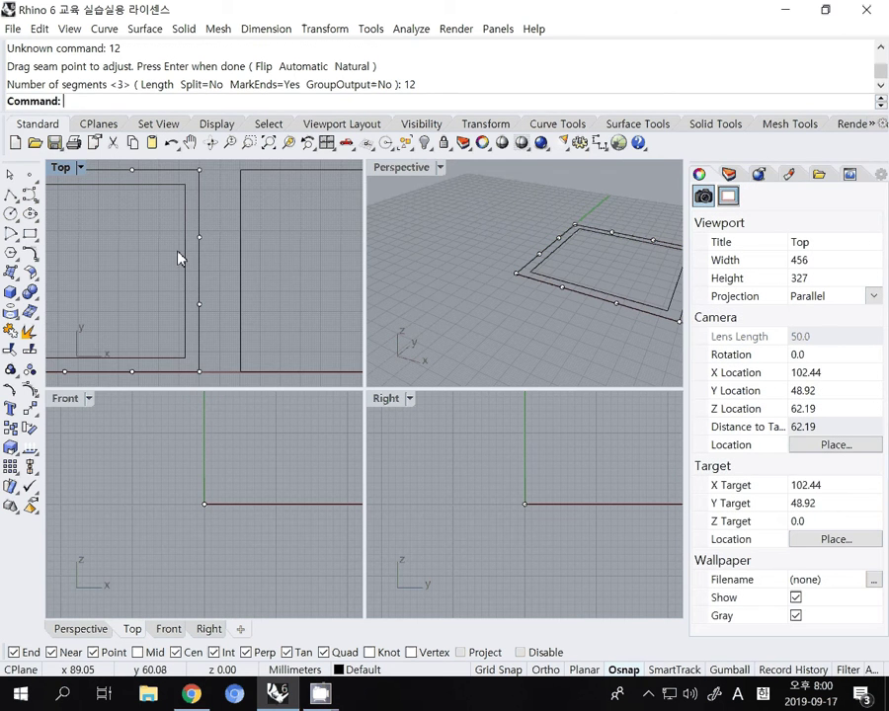
{"action": "double_click", "coordinate": [61, 167]}
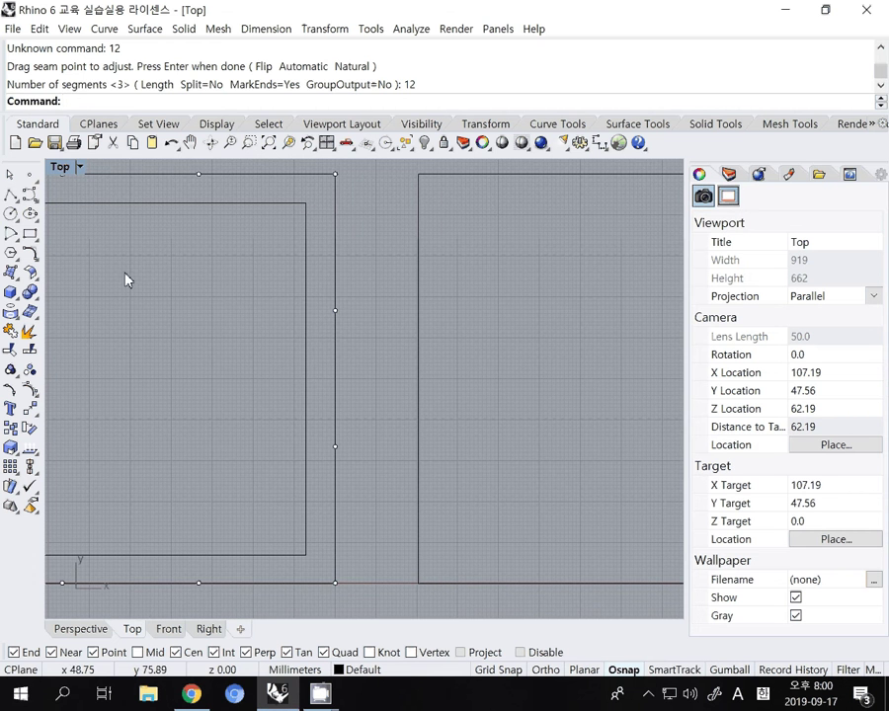
{"action": "left_click", "coordinate": [12, 196]}
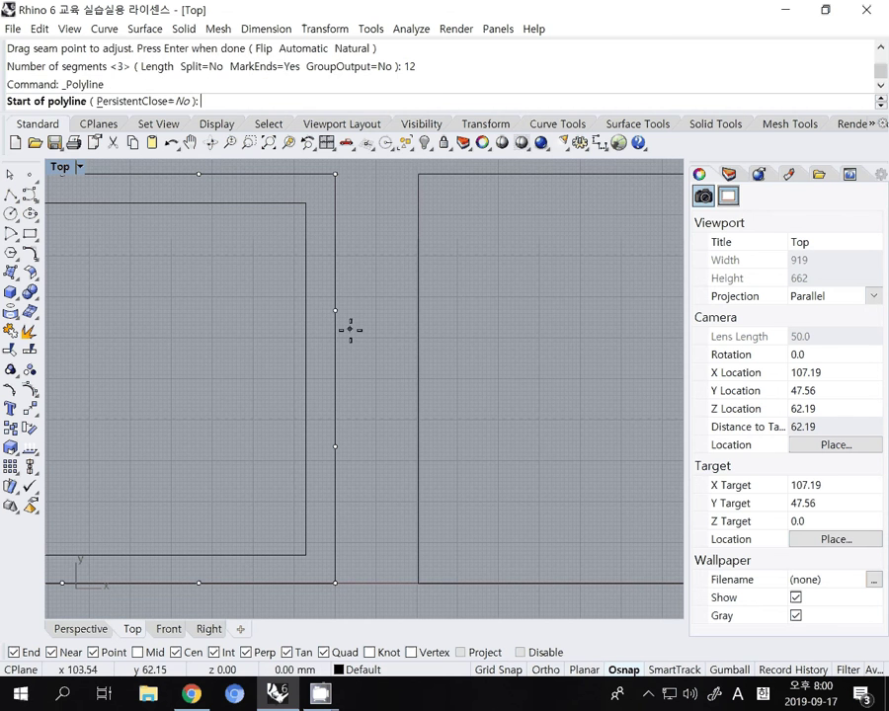
{"action": "left_click", "coordinate": [337, 316]}
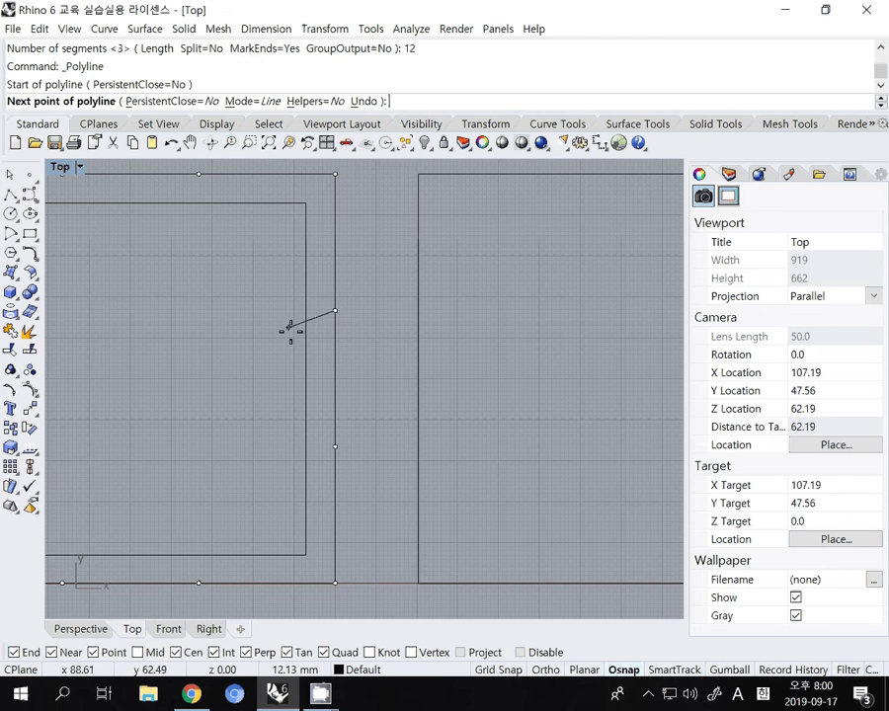
{"action": "key", "text": "F8"}
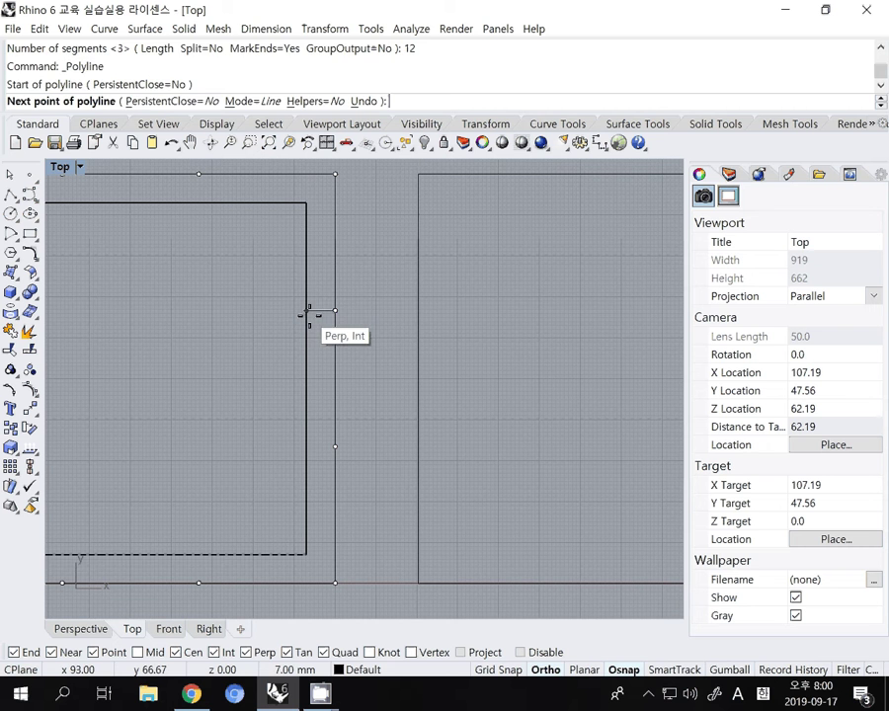
{"action": "left_click", "coordinate": [309, 315]}
{"action": "key", "text": "F8"}
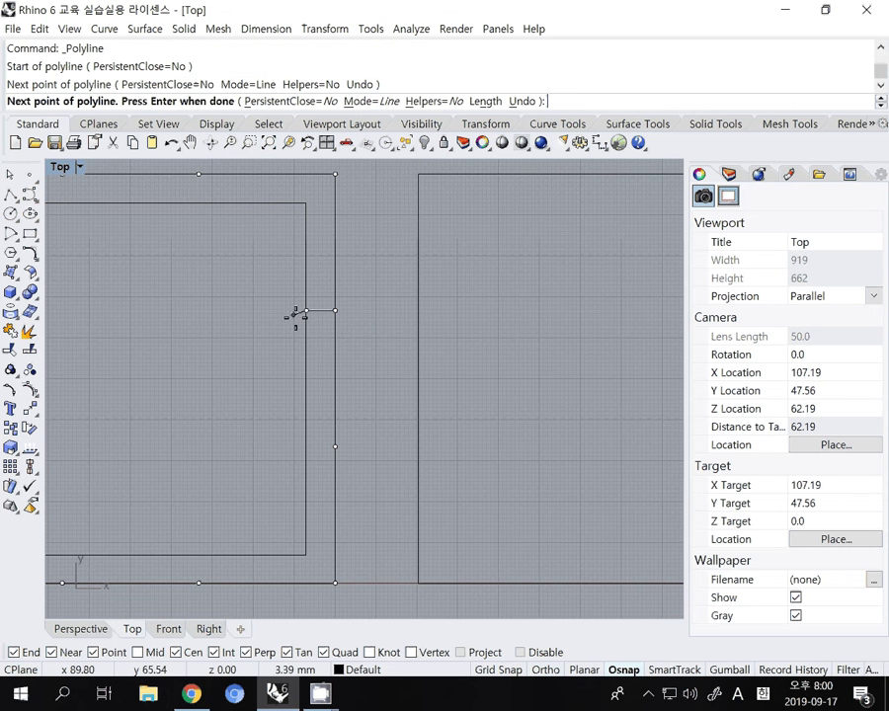
{"action": "key", "text": "Return"}
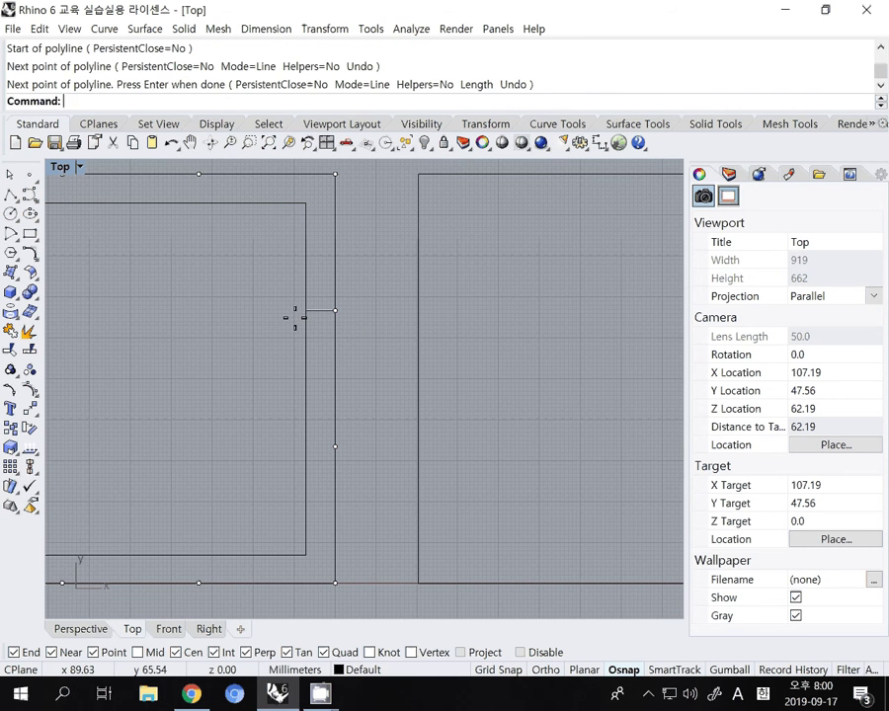
Step: Draw a second horizontal polyline from the lower division point on the outer square's right edge to the inner square
{"action": "left_click", "coordinate": [11, 194]}
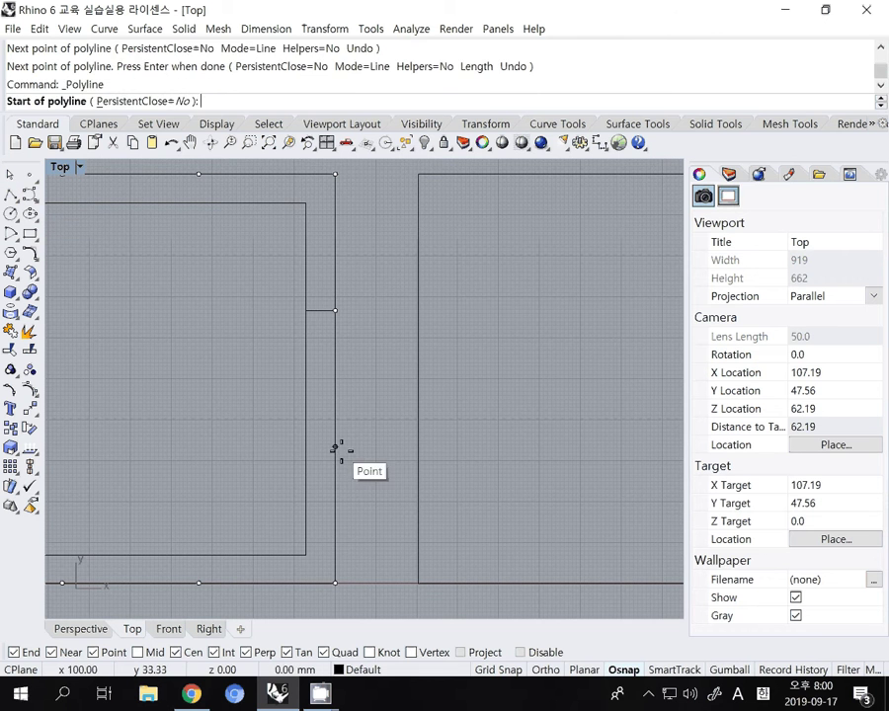
{"action": "left_click", "coordinate": [336, 448]}
{"action": "left_click", "coordinate": [308, 450]}
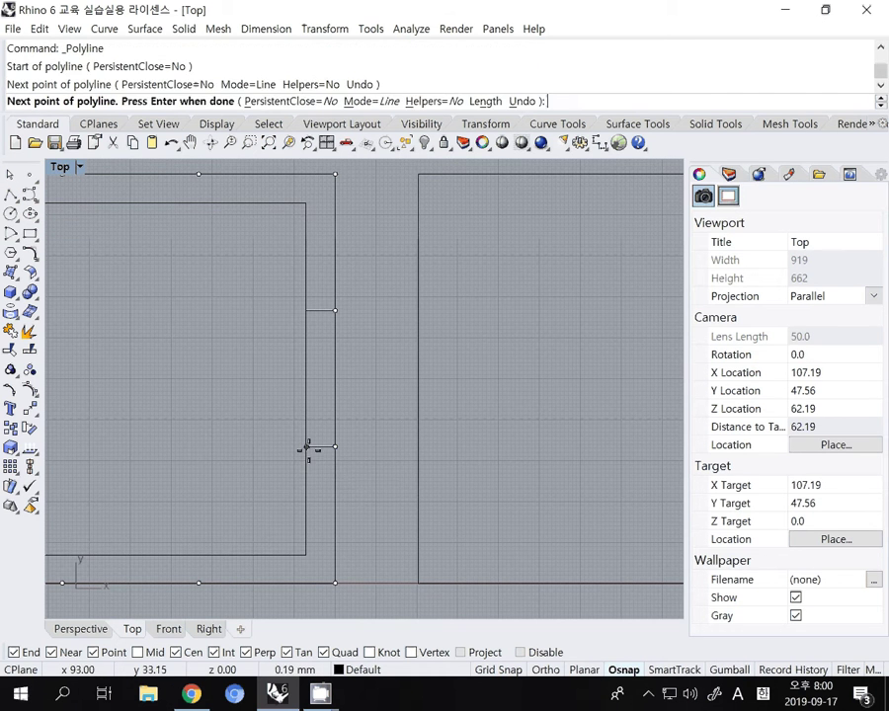
{"action": "key", "text": "Return"}
Step: Mirror a copy of the first square's curves and division points about a vertical line through the outer square's lower-right corner
{"action": "scroll", "coordinate": [272, 449], "scroll_direction": "down", "scroll_amount": 5}
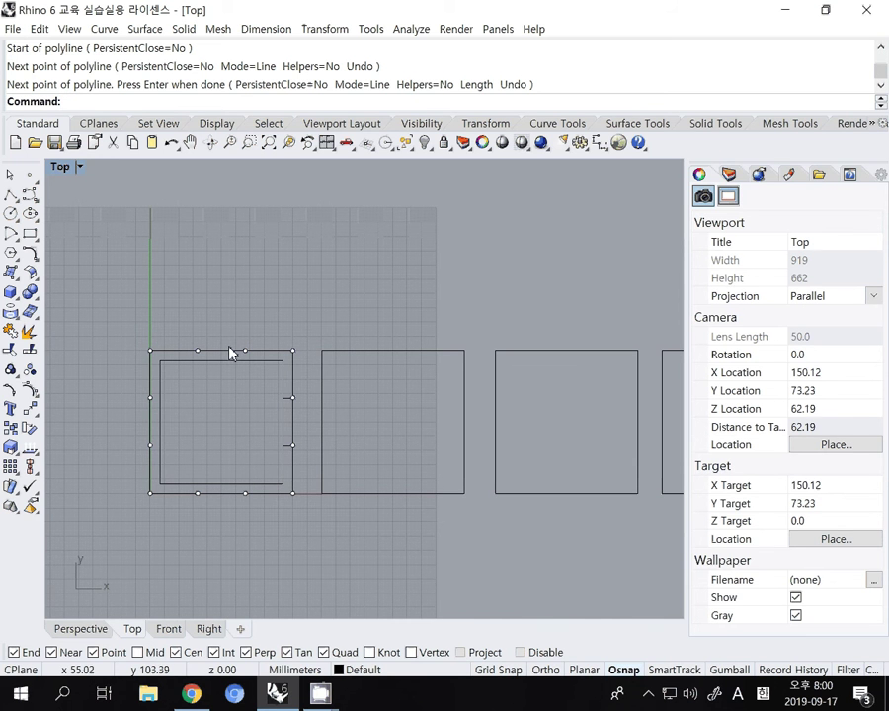
{"action": "left_click_drag", "start_coordinate": [129, 324], "coordinate": [297, 531]}
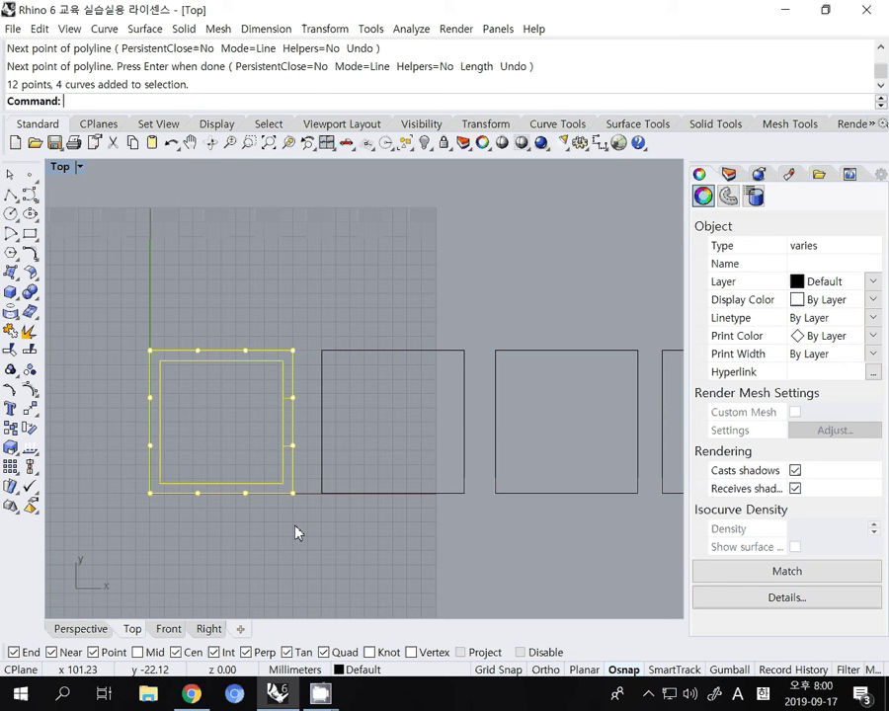
{"action": "type", "text": "Mirror"}
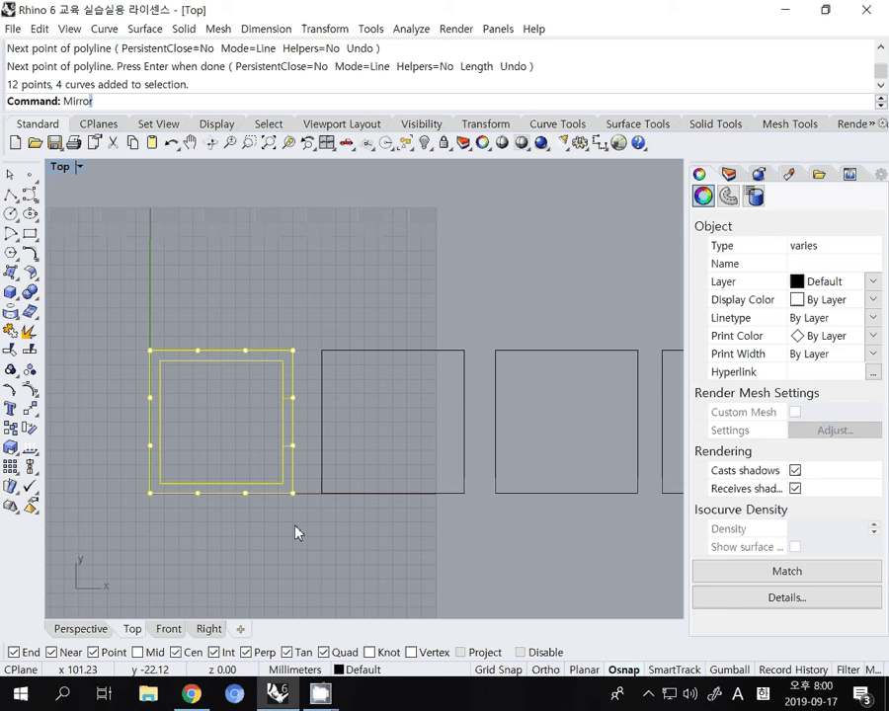
{"action": "key", "text": "Return"}
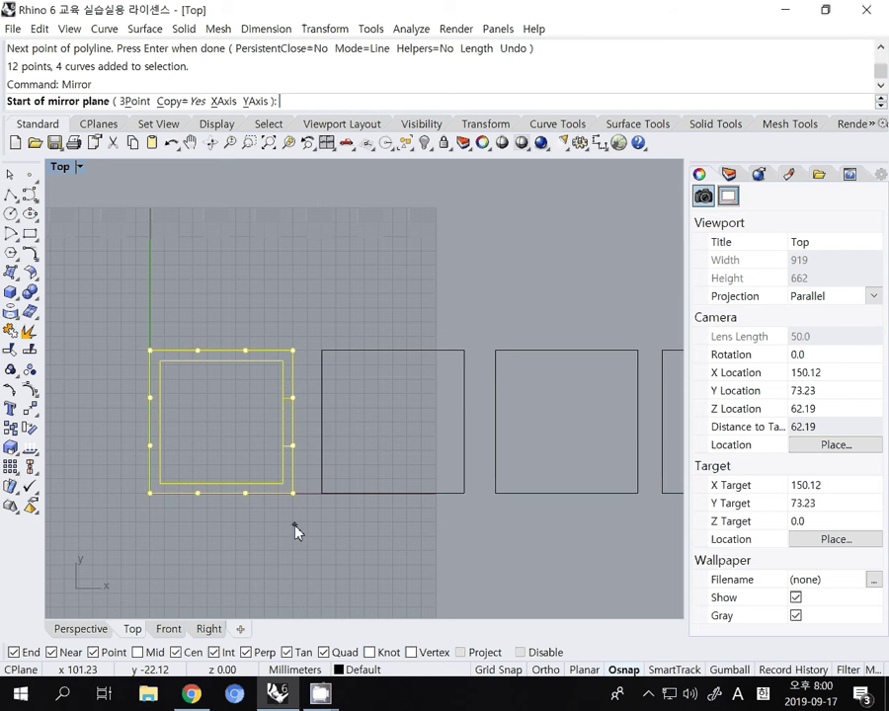
{"action": "scroll", "coordinate": [307, 507], "scroll_direction": "up", "scroll_amount": 10}
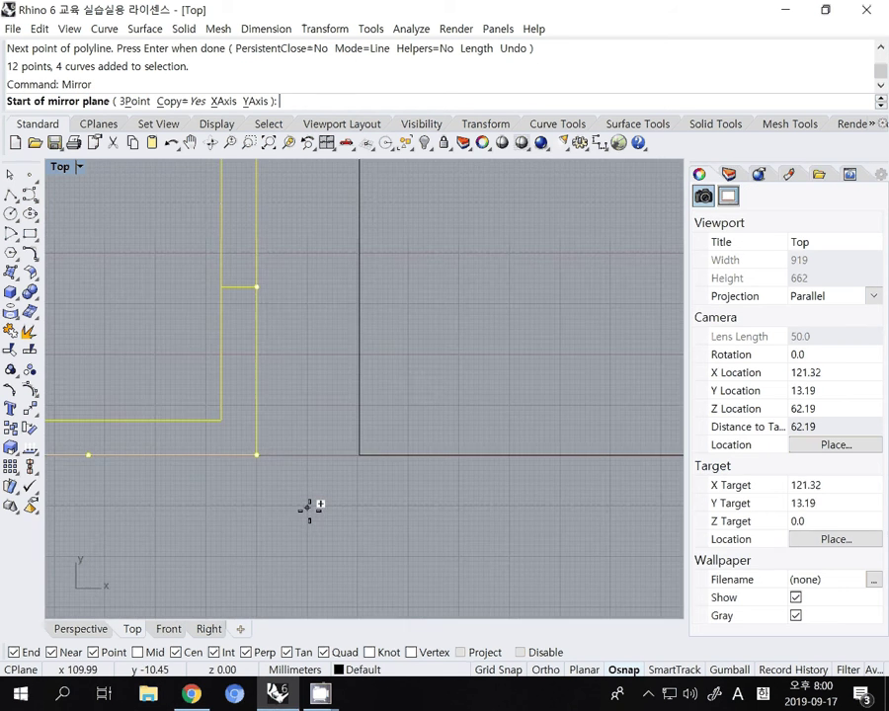
{"action": "scroll", "coordinate": [307, 454], "scroll_direction": "down", "scroll_amount": 8}
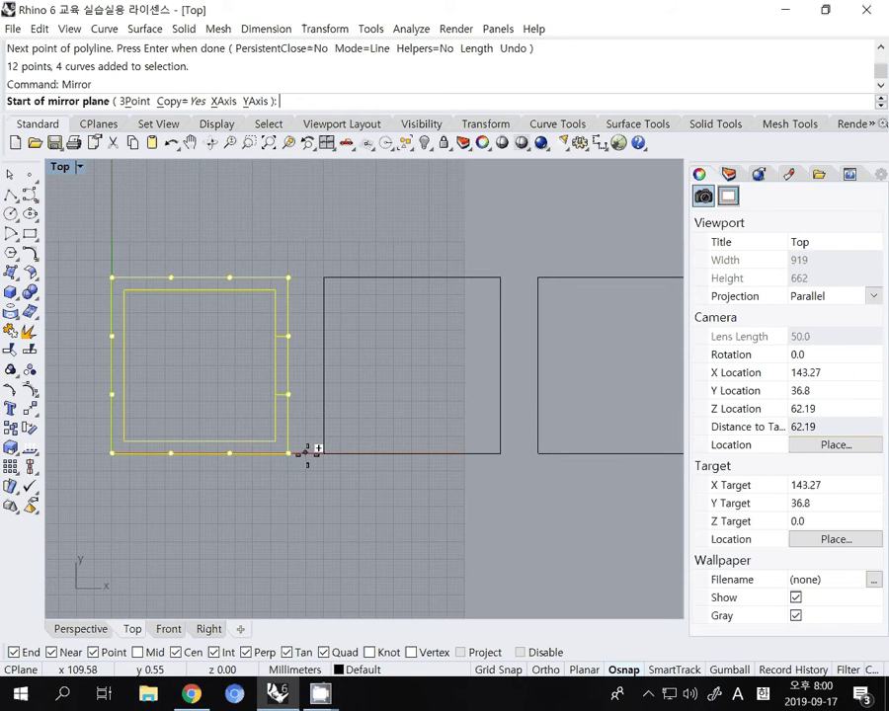
{"action": "left_click", "coordinate": [293, 453]}
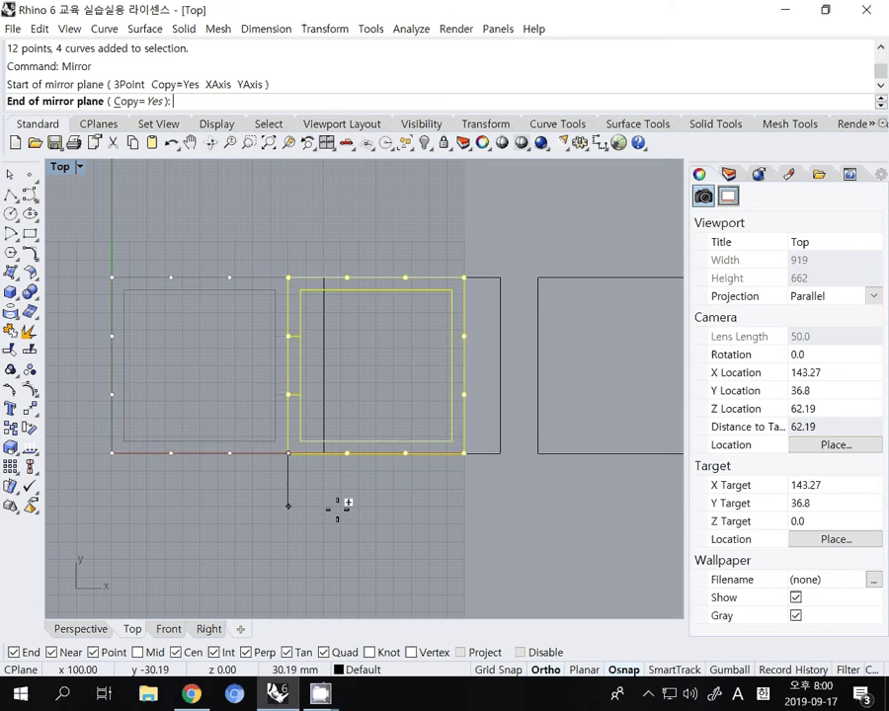
{"action": "left_click", "coordinate": [332, 503]}
{"action": "key", "text": "Escape"}
Step: Delete the plain second square in the row that overlaps the mirrored copy
{"action": "left_click", "coordinate": [329, 424]}
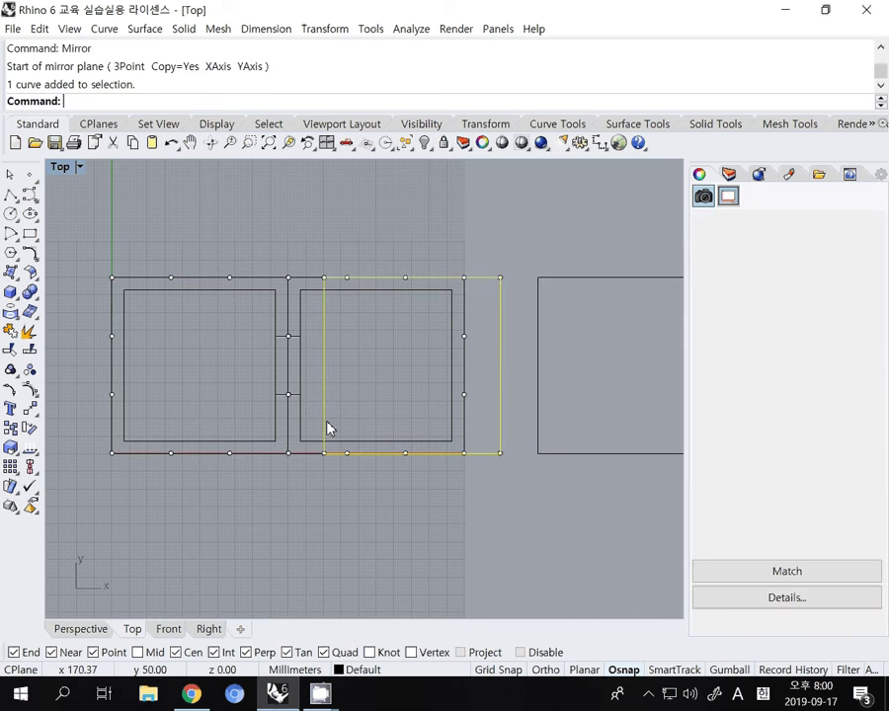
{"action": "key", "text": "Delete"}
{"action": "right_click_drag", "start_coordinate": [311, 419], "coordinate": [333, 423]}
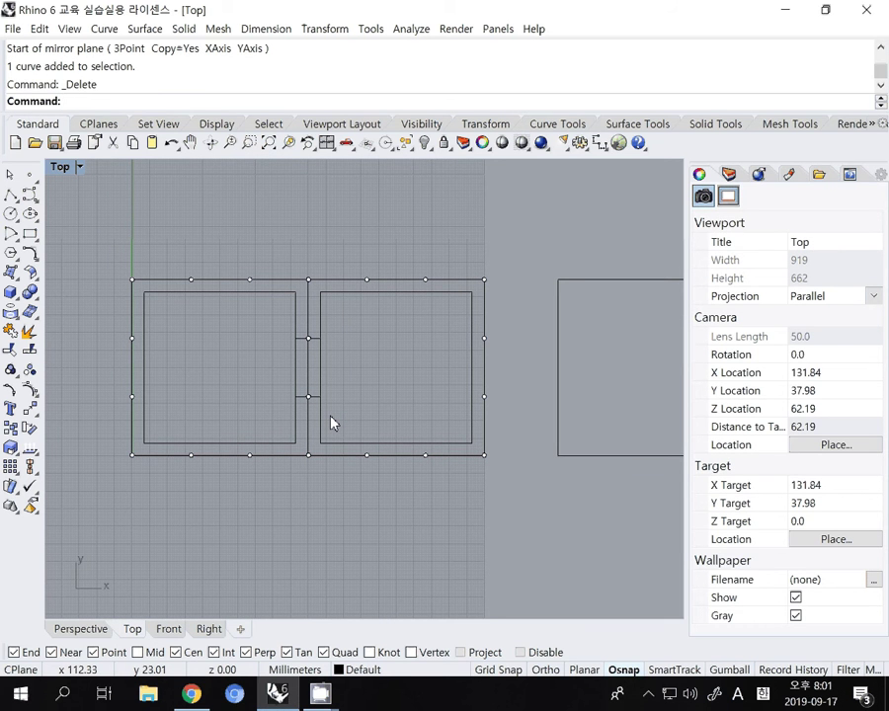
Step: Undo the square's deletion and the mirror operation, and clear the selection
{"action": "key", "text": "ctrl+z"}
{"action": "key", "text": "ctrl+z"}
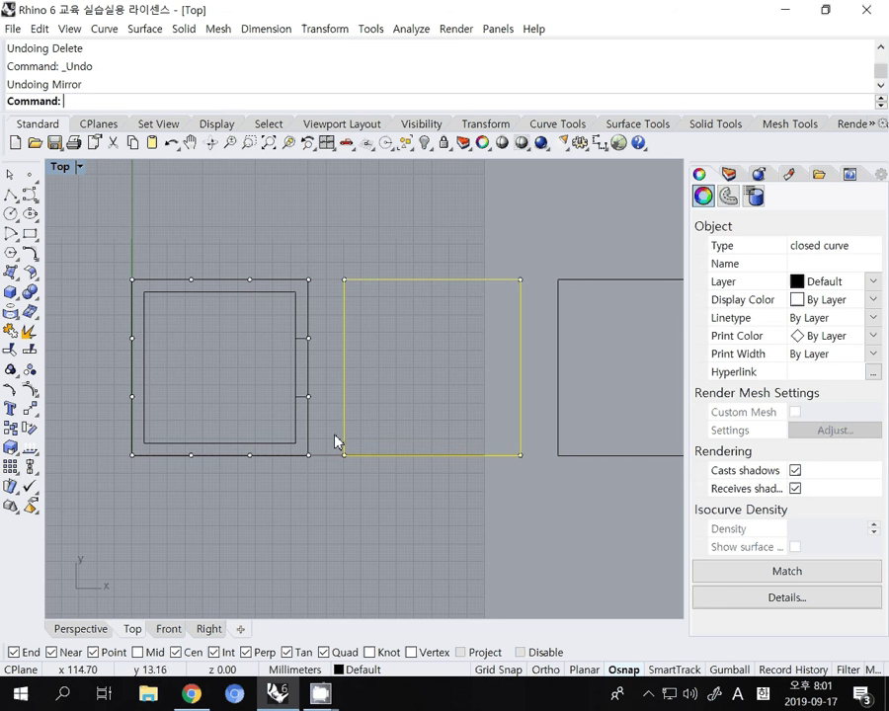
{"action": "key", "text": "Escape"}
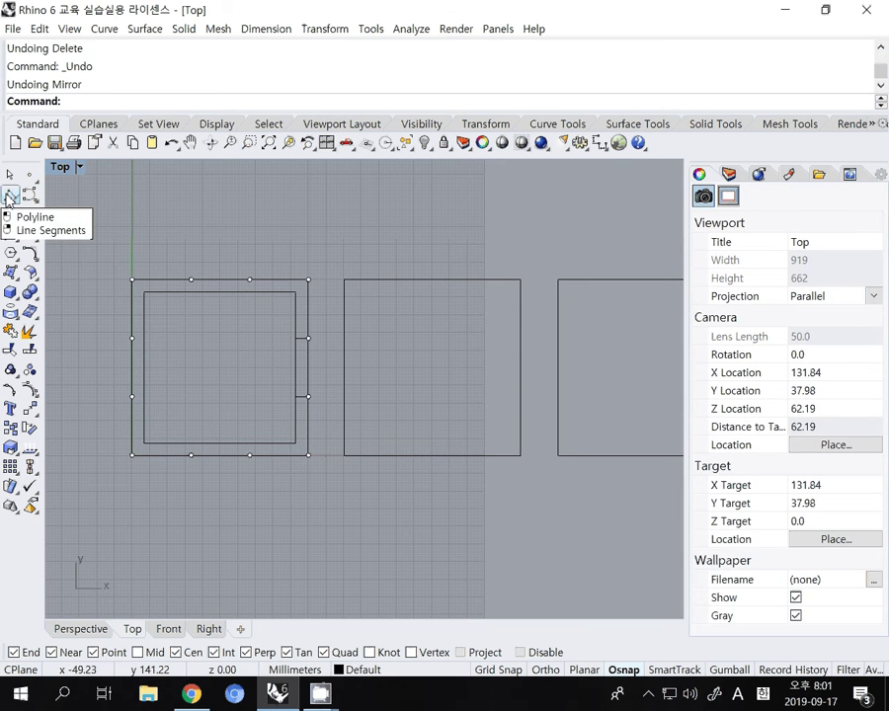
Step: Draw a polyline joining the first square's lower-right corner to the second square's lower-left corner, and select it
{"action": "left_click", "coordinate": [11, 195]}
{"action": "left_click", "coordinate": [308, 455]}
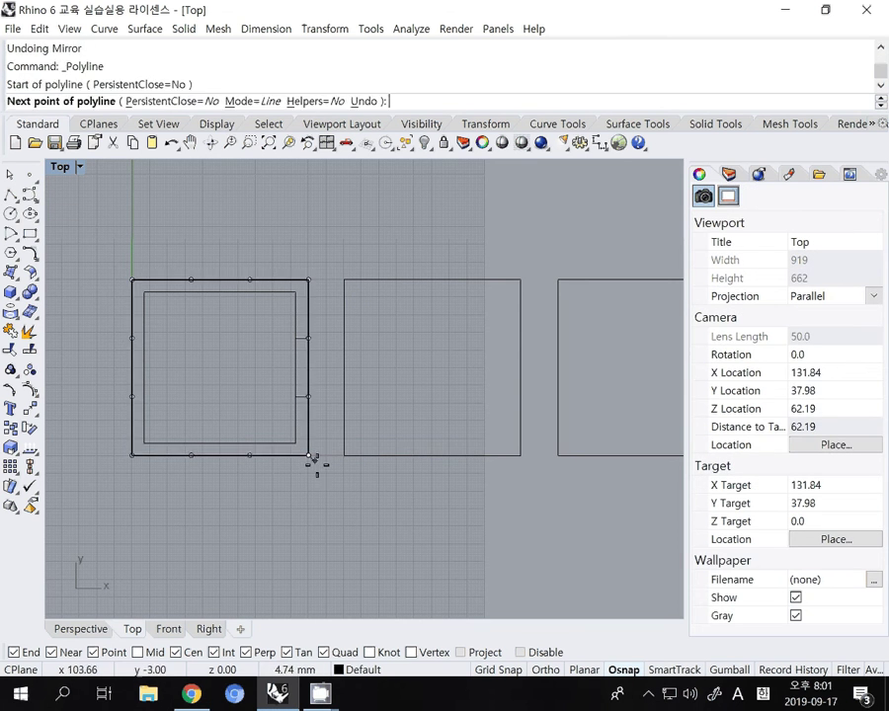
{"action": "left_click", "coordinate": [343, 456]}
{"action": "key", "text": "Return"}
{"action": "left_click", "coordinate": [318, 461]}
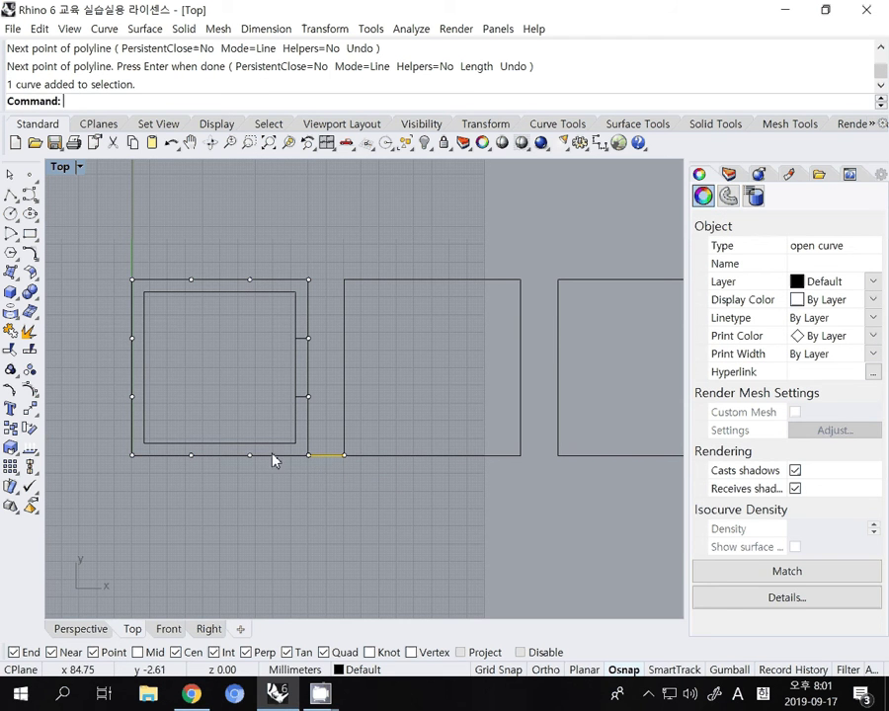
{"action": "left_click", "coordinate": [29, 174]}
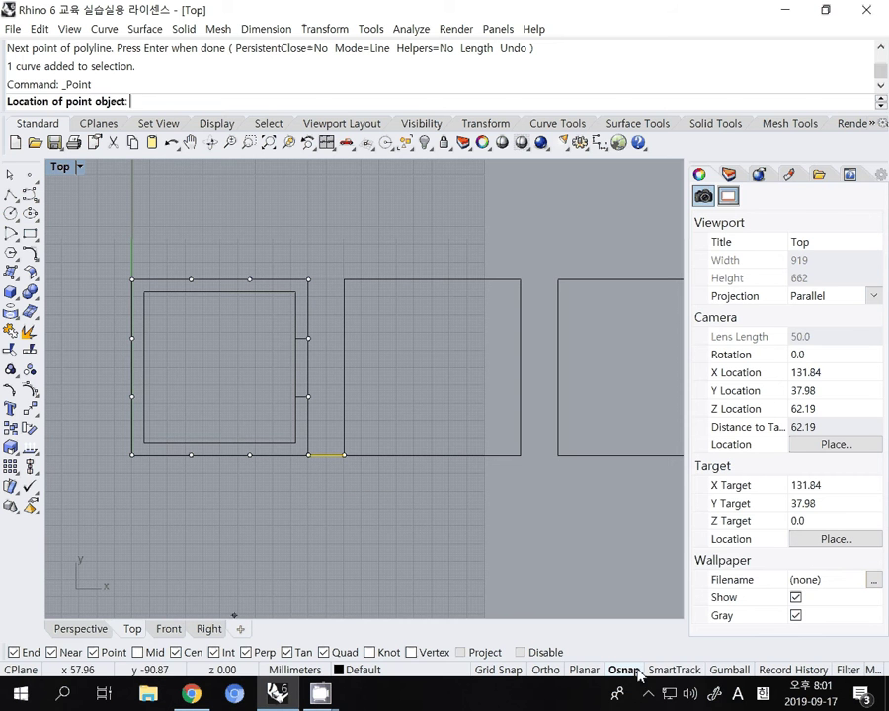
{"action": "key", "text": "Escape"}
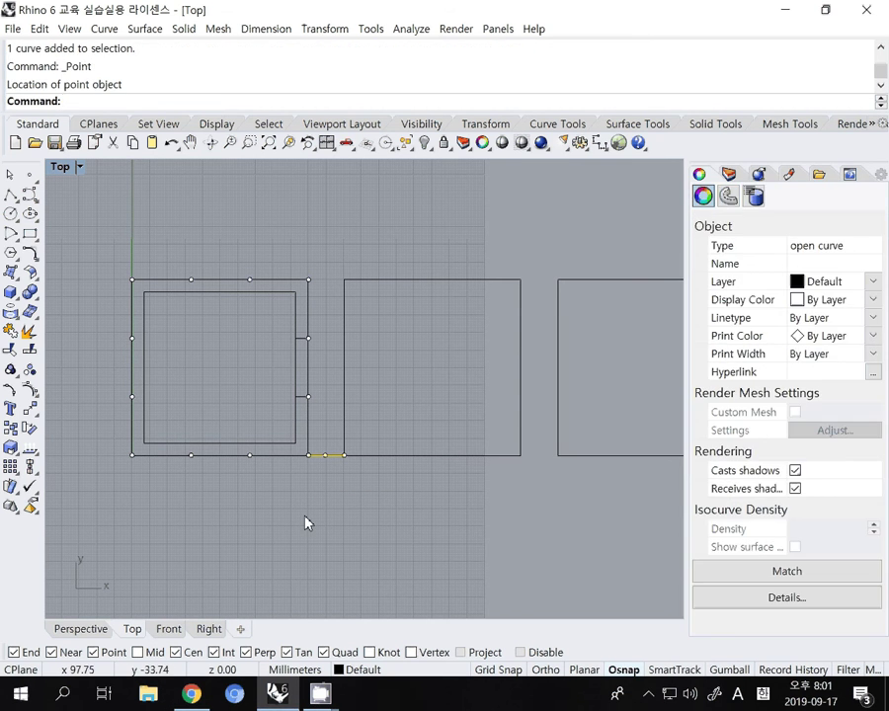
{"action": "key", "text": "Escape"}
{"action": "scroll", "coordinate": [324, 472], "scroll_direction": "up", "scroll_amount": 5}
{"action": "scroll", "coordinate": [326, 469], "scroll_direction": "up", "scroll_amount": 4}
{"action": "left_click_drag", "start_coordinate": [342, 381], "coordinate": [353, 463]}
{"action": "key", "text": "Delete"}
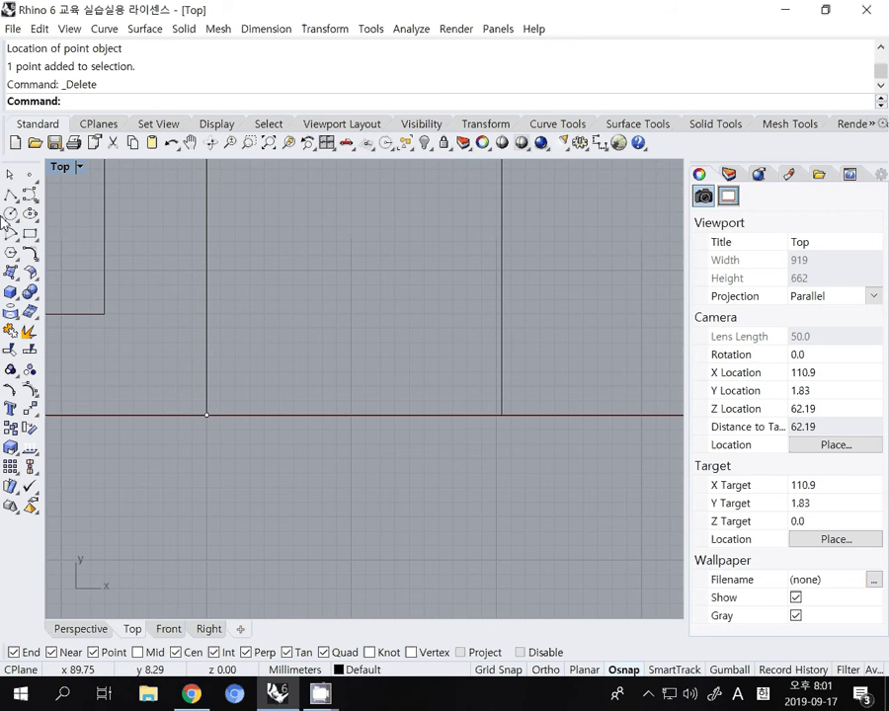
Step: Enable midpoint snapping and place a point at the midpoint of the line connecting the first two squares
{"action": "left_click", "coordinate": [29, 174]}
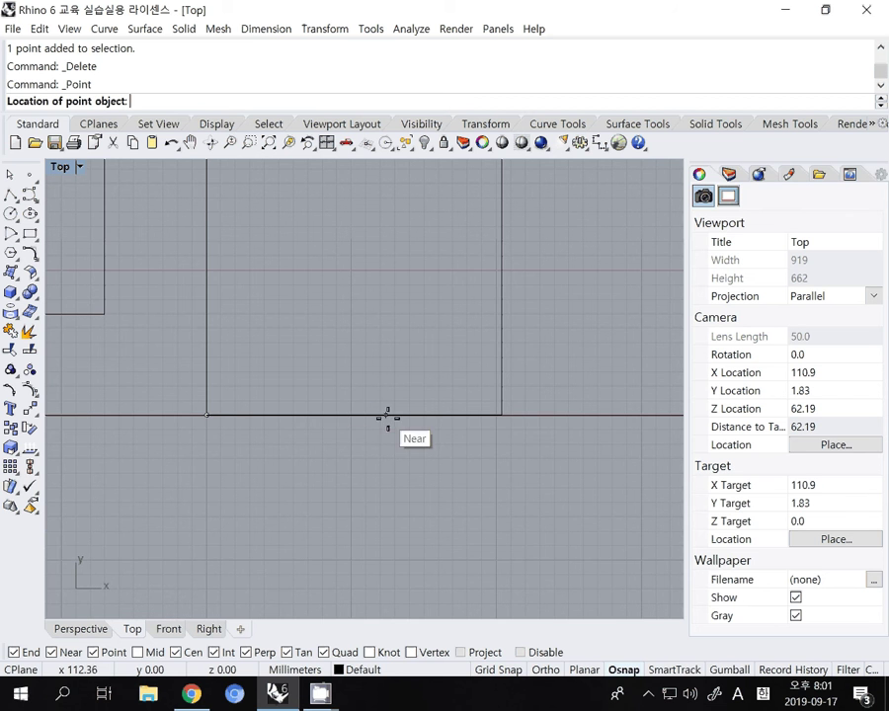
{"action": "left_click", "coordinate": [141, 653]}
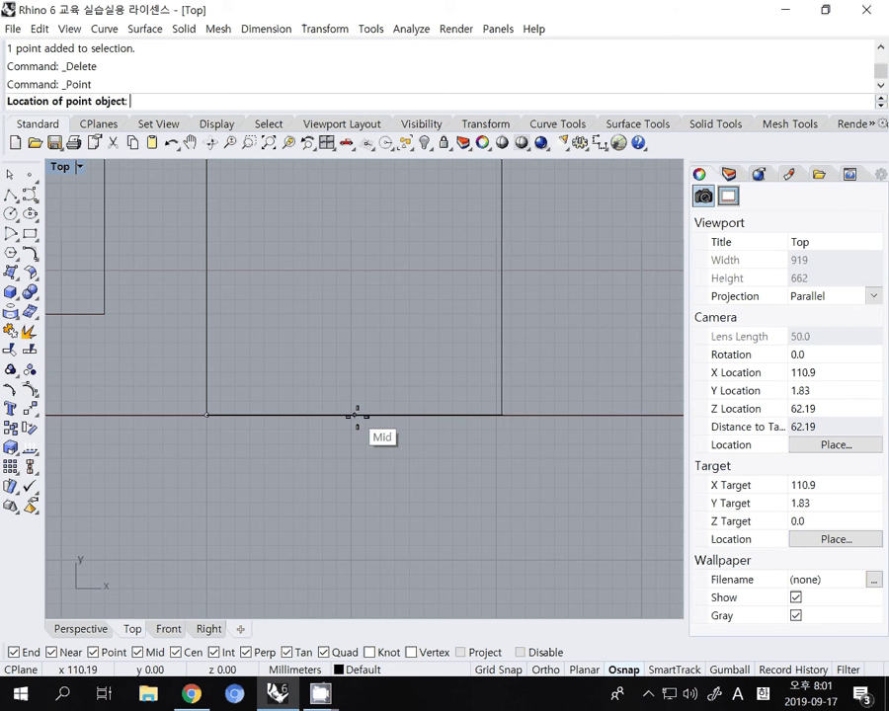
{"action": "left_click", "coordinate": [357, 415]}
Step: Mirror a copy of the first square's curves and division points about a vertical line through the connecting line's midpoint
{"action": "scroll", "coordinate": [348, 460], "scroll_direction": "down", "scroll_amount": 5}
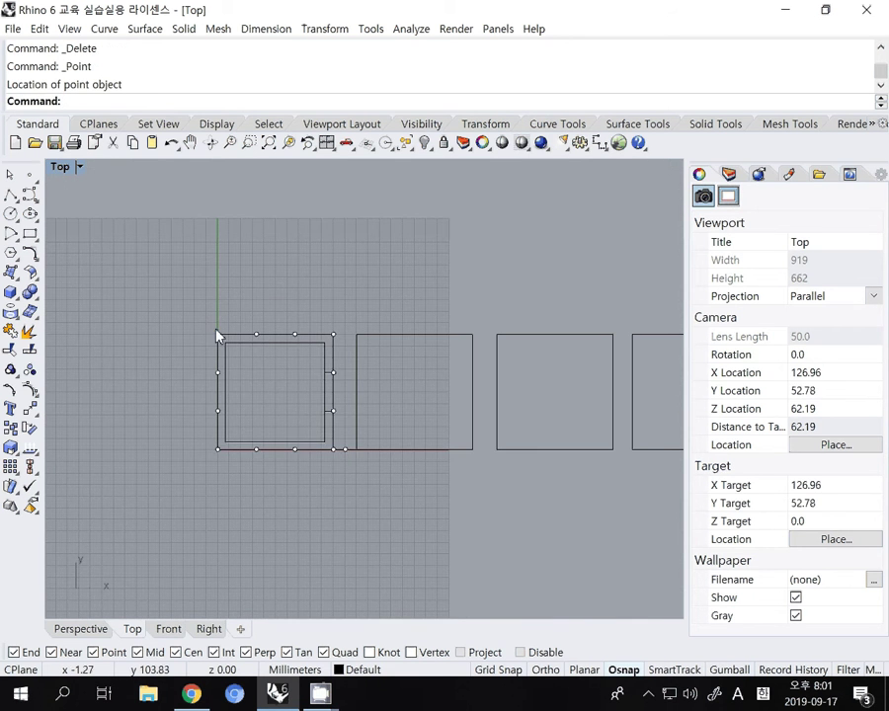
{"action": "left_click_drag", "start_coordinate": [194, 312], "coordinate": [337, 497]}
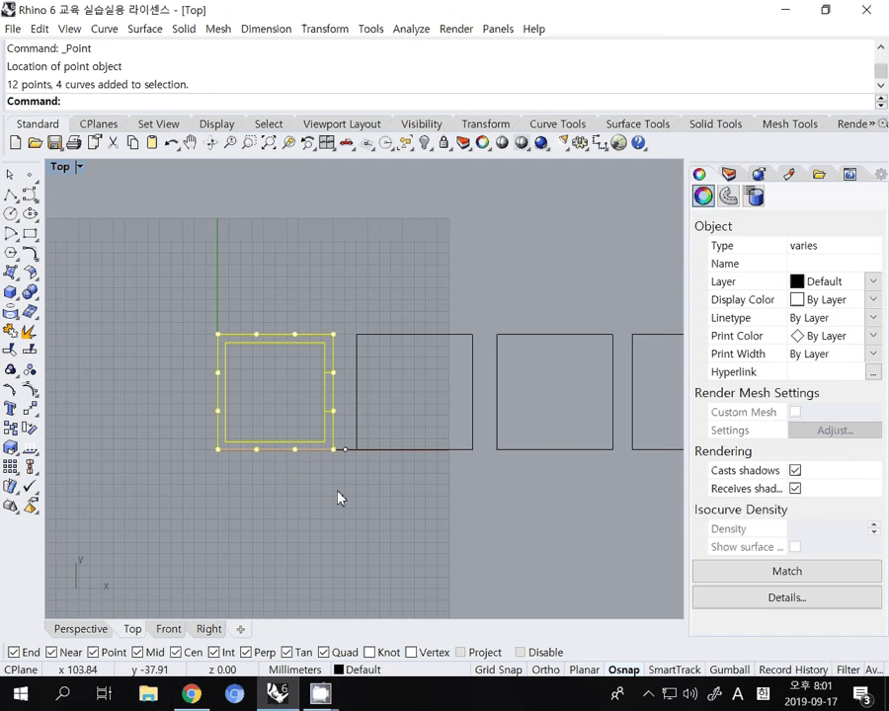
{"action": "type", "text": "Mirror"}
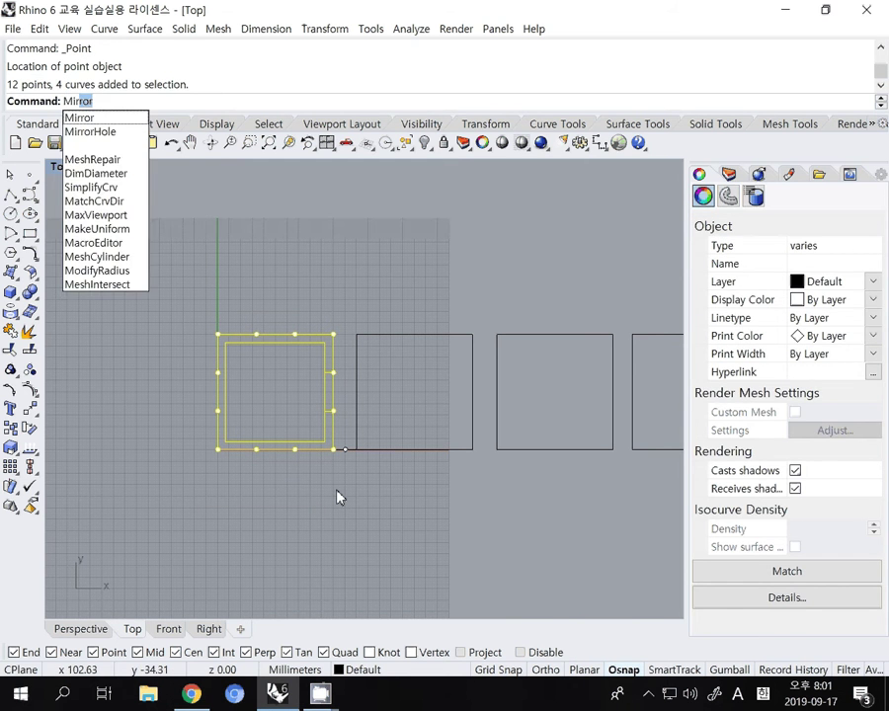
{"action": "key", "text": "Return"}
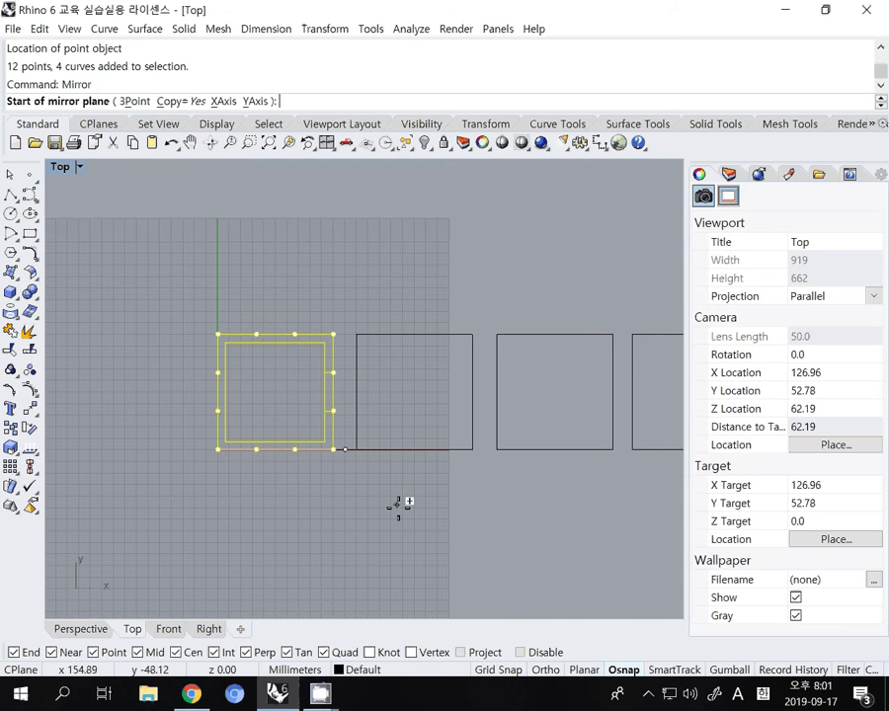
{"action": "left_click", "coordinate": [349, 452]}
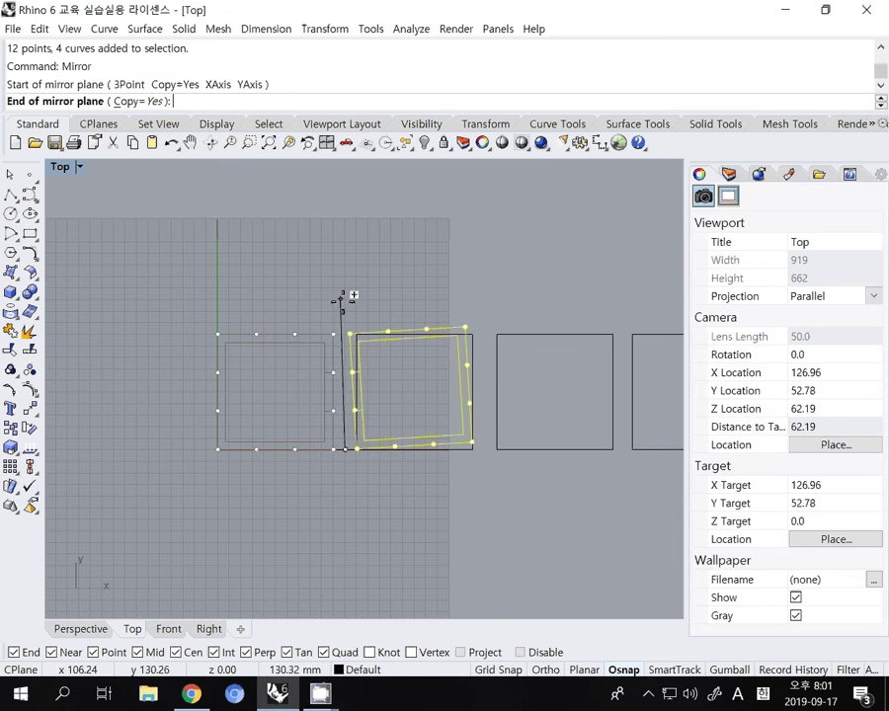
{"action": "key", "text": "F8"}
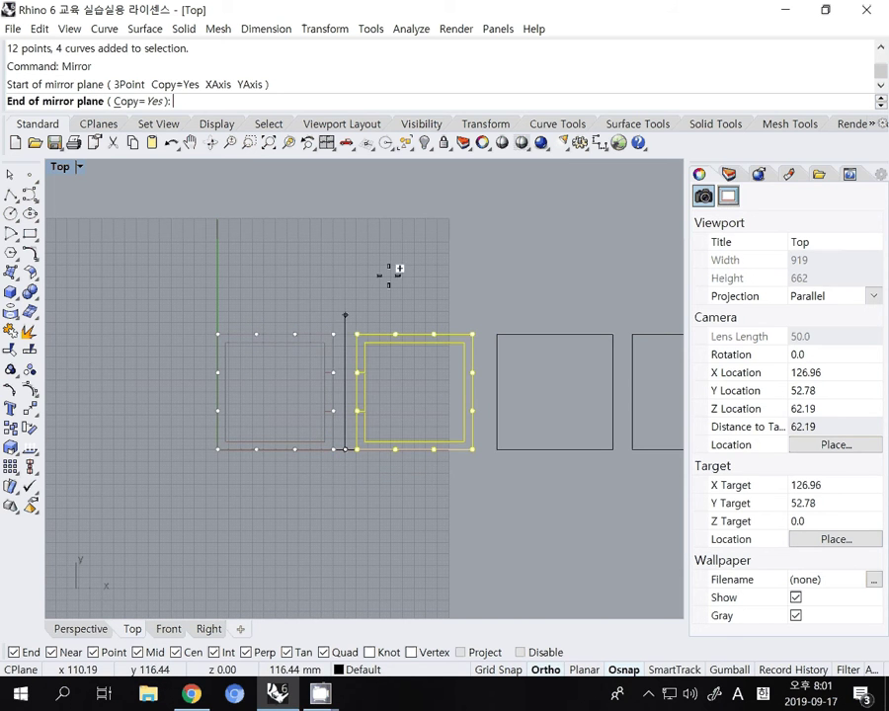
{"action": "left_click", "coordinate": [387, 269]}
{"action": "key", "text": "Escape"}
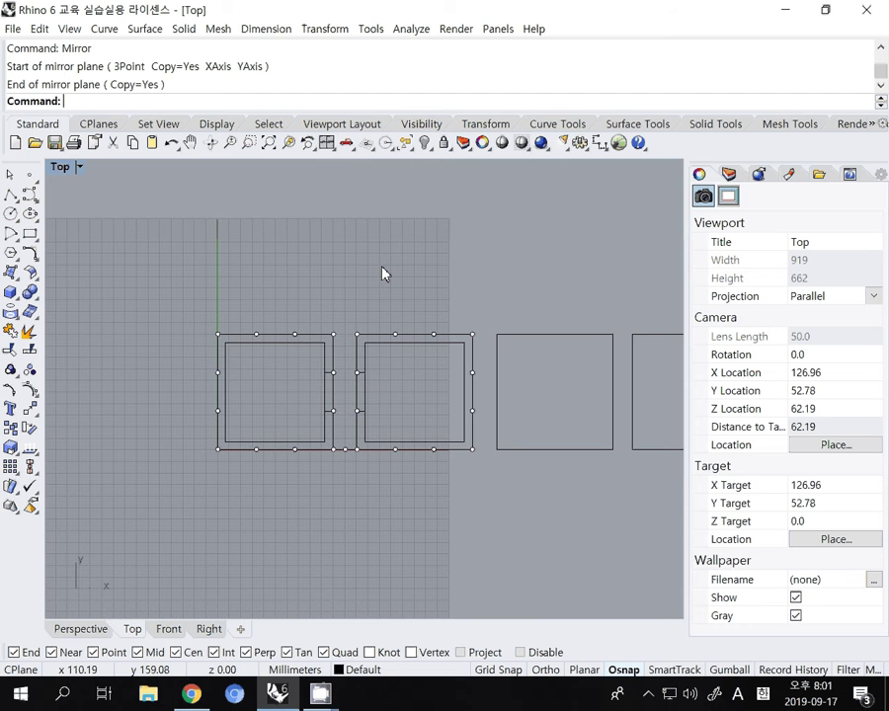
Step: Make Layer 01 the current layer
{"action": "scroll", "coordinate": [400, 364], "scroll_direction": "up", "scroll_amount": 2}
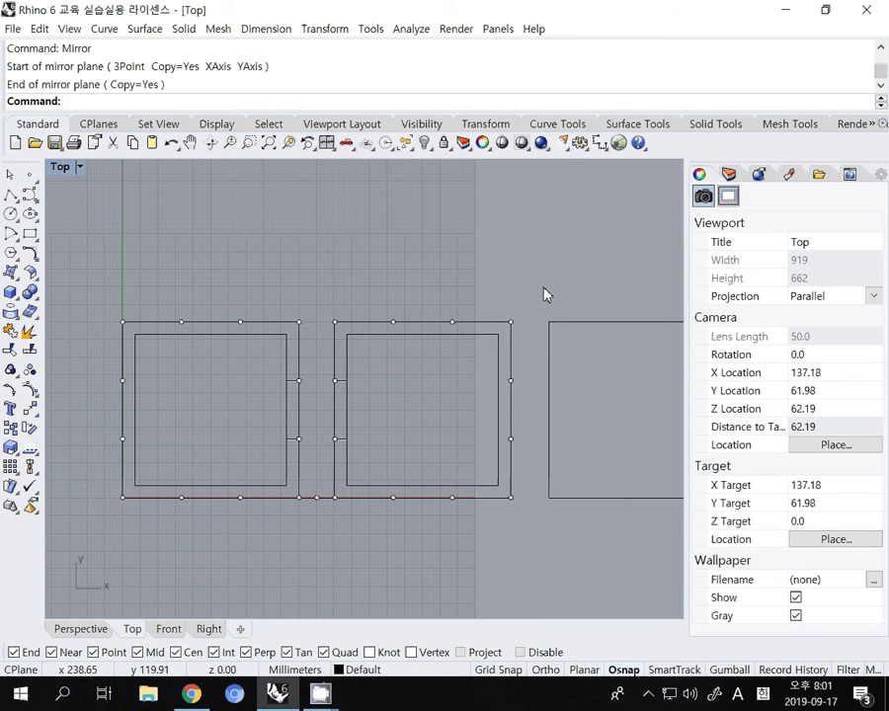
{"action": "left_click", "coordinate": [729, 176]}
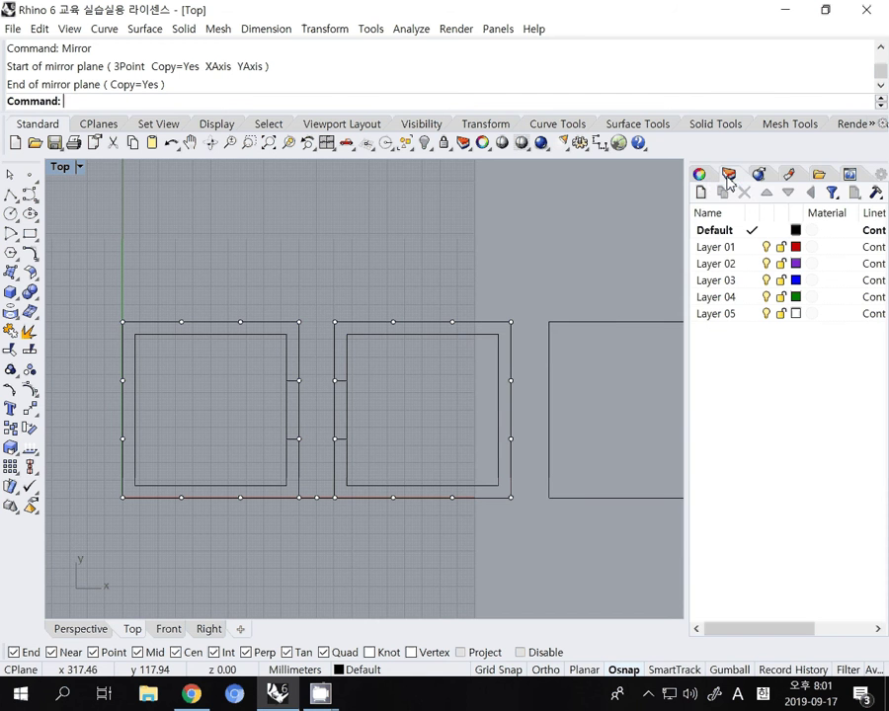
{"action": "double_click", "coordinate": [728, 248]}
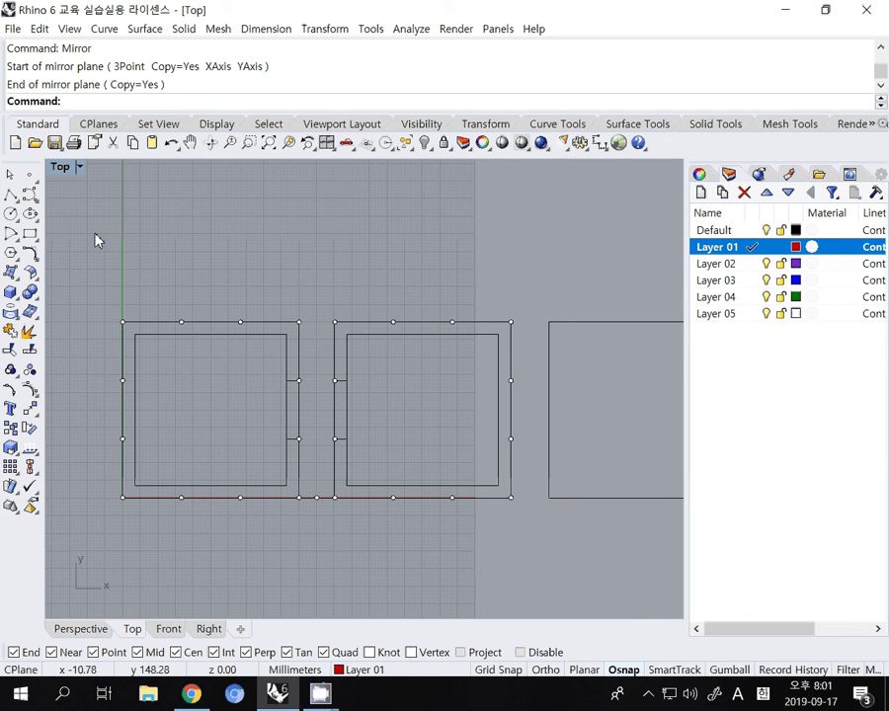
Step: Draw a stepped polyline down the first square's right side, from upper to lower corner, notching inward to the inner square between the division points
{"action": "left_click", "coordinate": [12, 194]}
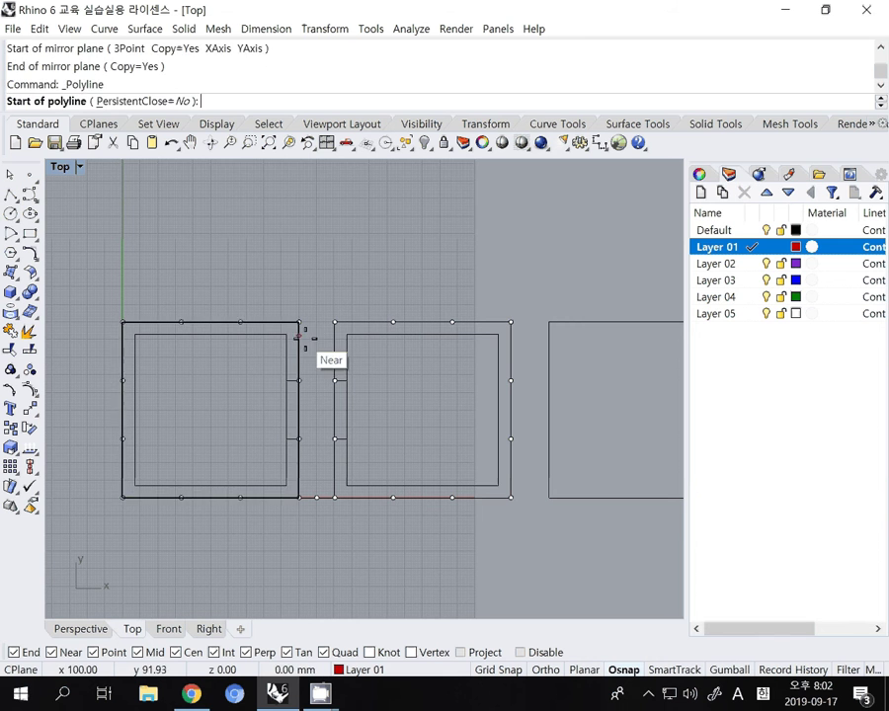
{"action": "left_click", "coordinate": [299, 322]}
{"action": "left_click", "coordinate": [298, 379]}
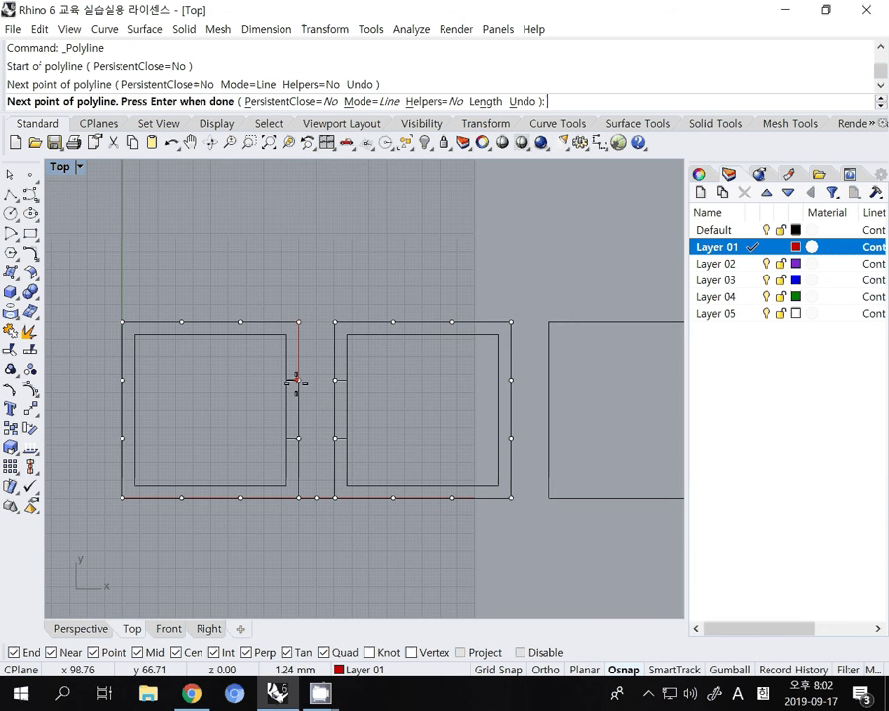
{"action": "left_click", "coordinate": [287, 379]}
{"action": "left_click", "coordinate": [287, 438]}
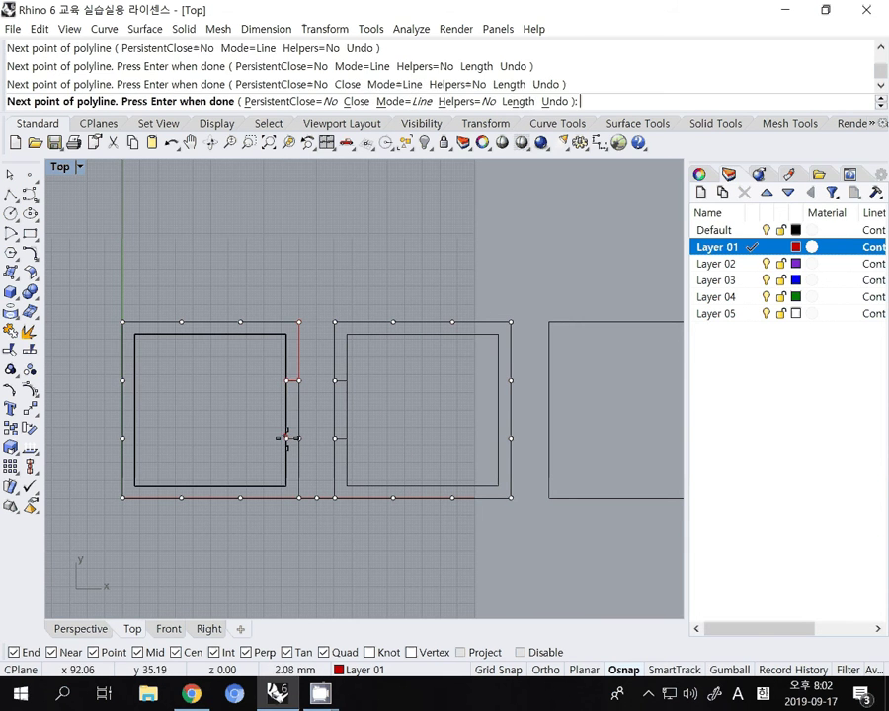
{"action": "left_click", "coordinate": [298, 439]}
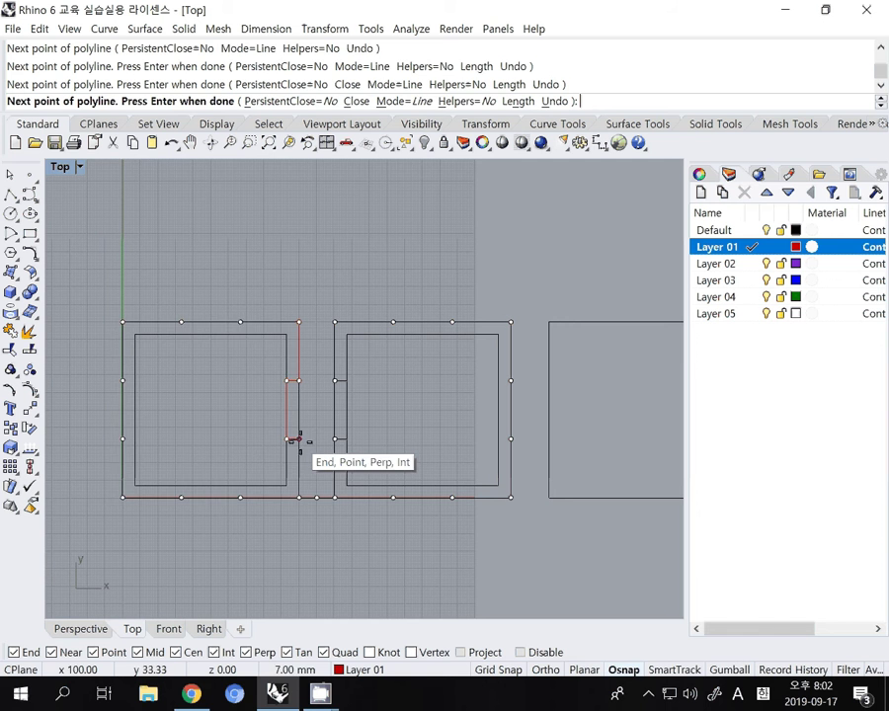
{"action": "left_click", "coordinate": [298, 497]}
{"action": "key", "text": "Return"}
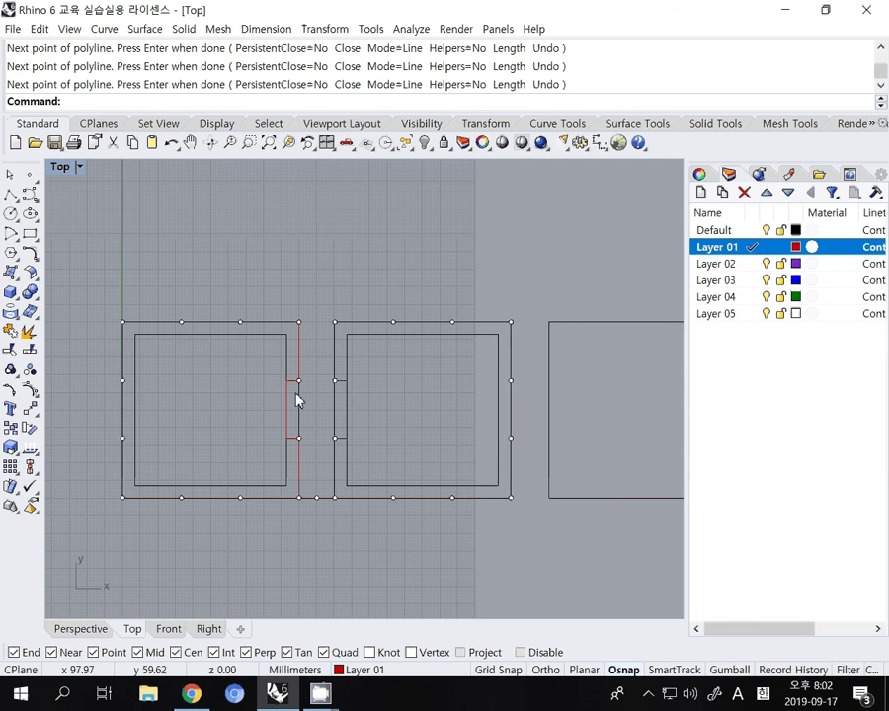
{"action": "key", "text": "Return"}
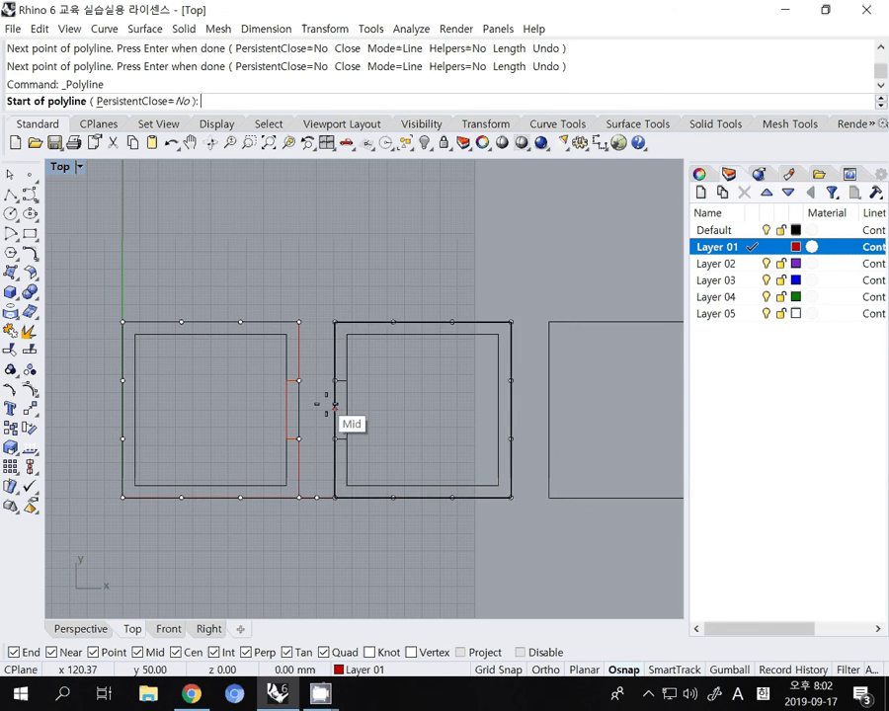
{"action": "key", "text": "Escape"}
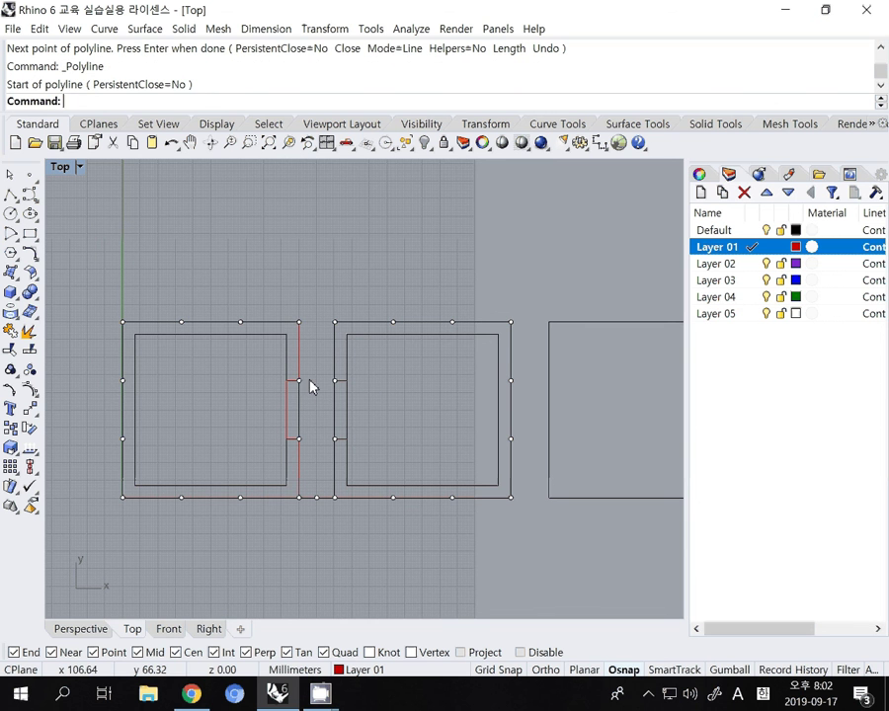
Step: Copy the red stepped polyline from its lower notch corner to the lower division point on the second square's left edge
{"action": "left_click", "coordinate": [289, 407]}
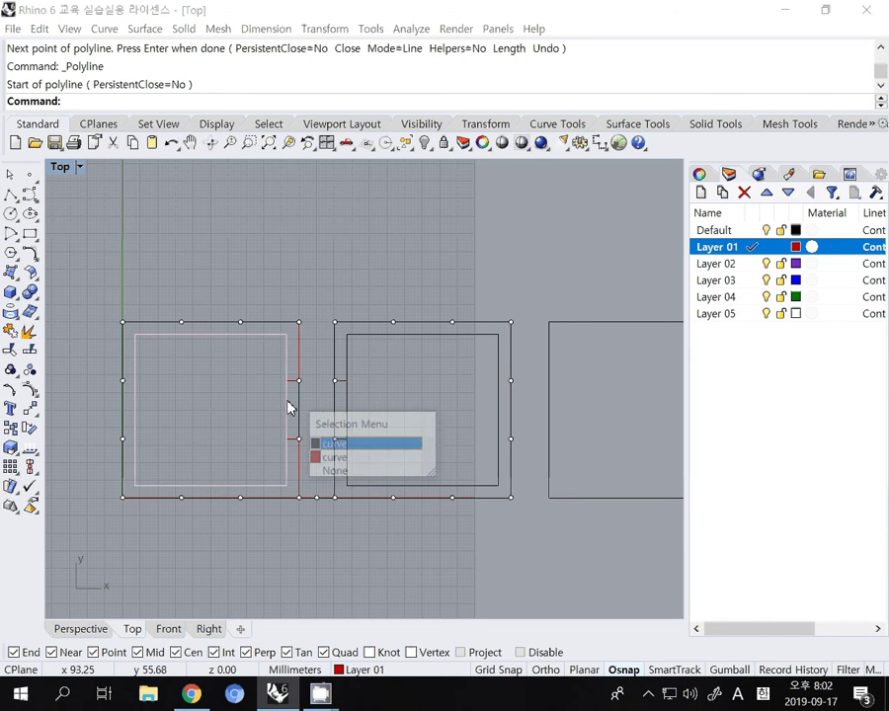
{"action": "left_click", "coordinate": [333, 452]}
{"action": "type", "text": "Copy"}
{"action": "key", "text": "Return"}
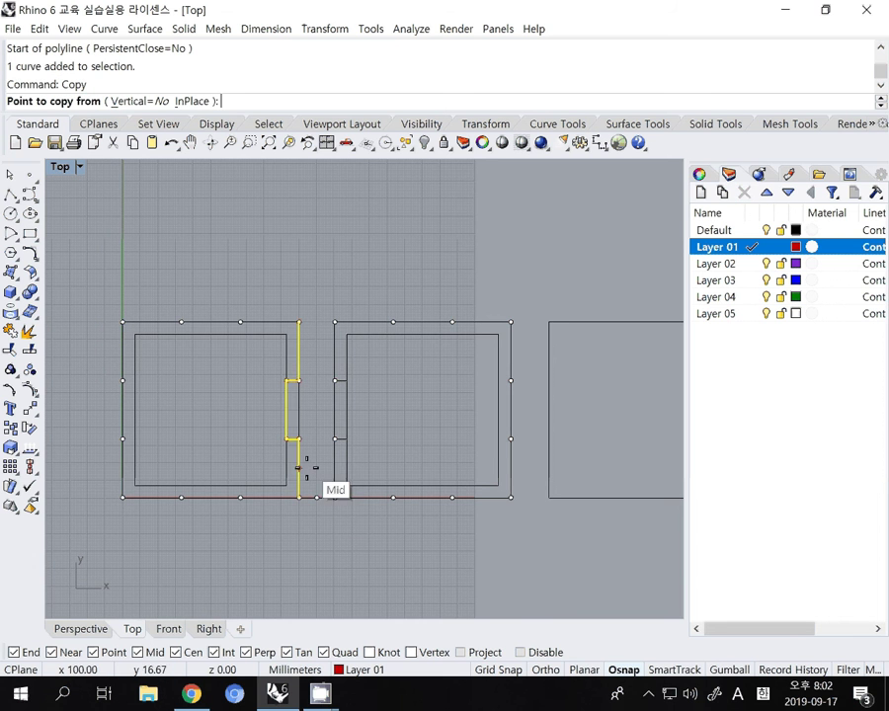
{"action": "left_click", "coordinate": [286, 440]}
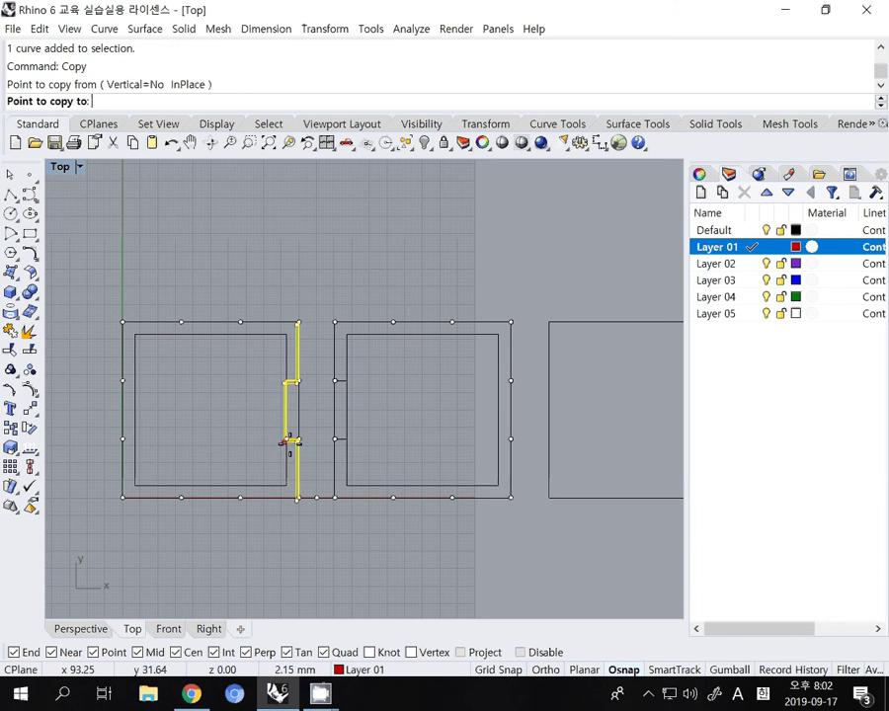
{"action": "left_click", "coordinate": [337, 439]}
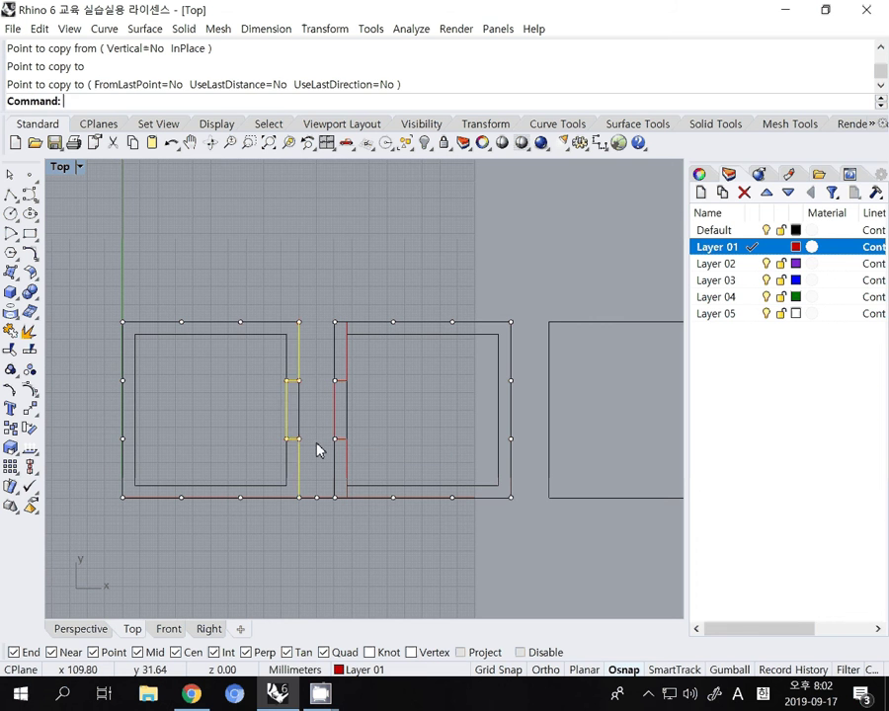
Step: Highlight both red stepped polylines by selecting them to compare the matching edges, and clear the selection
{"action": "left_click", "coordinate": [333, 453]}
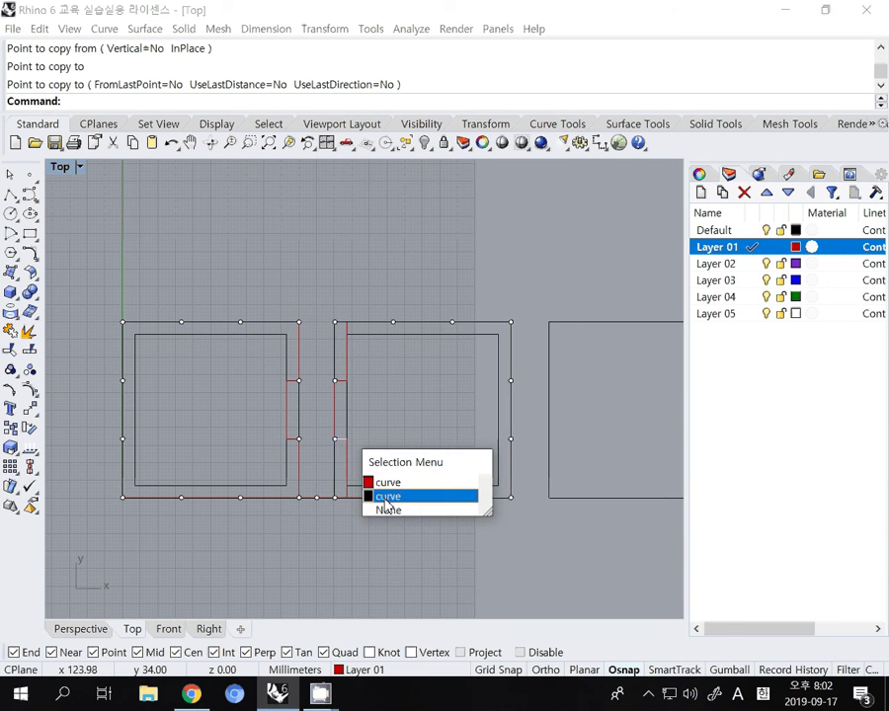
{"action": "left_click", "coordinate": [395, 482]}
{"action": "left_click", "coordinate": [300, 478]}
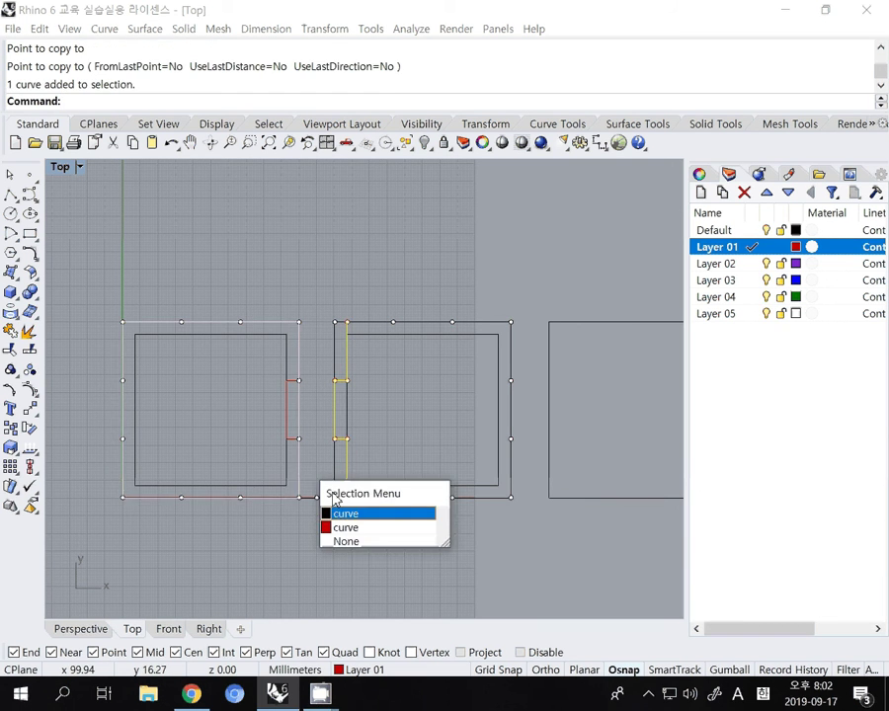
{"action": "left_click", "coordinate": [345, 527]}
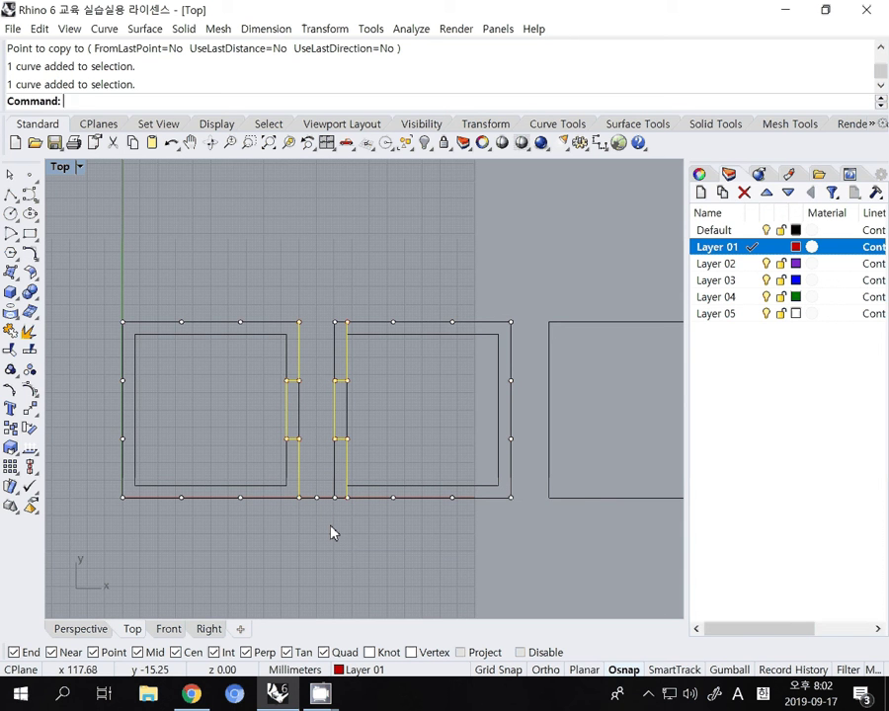
{"action": "key", "text": "Escape"}
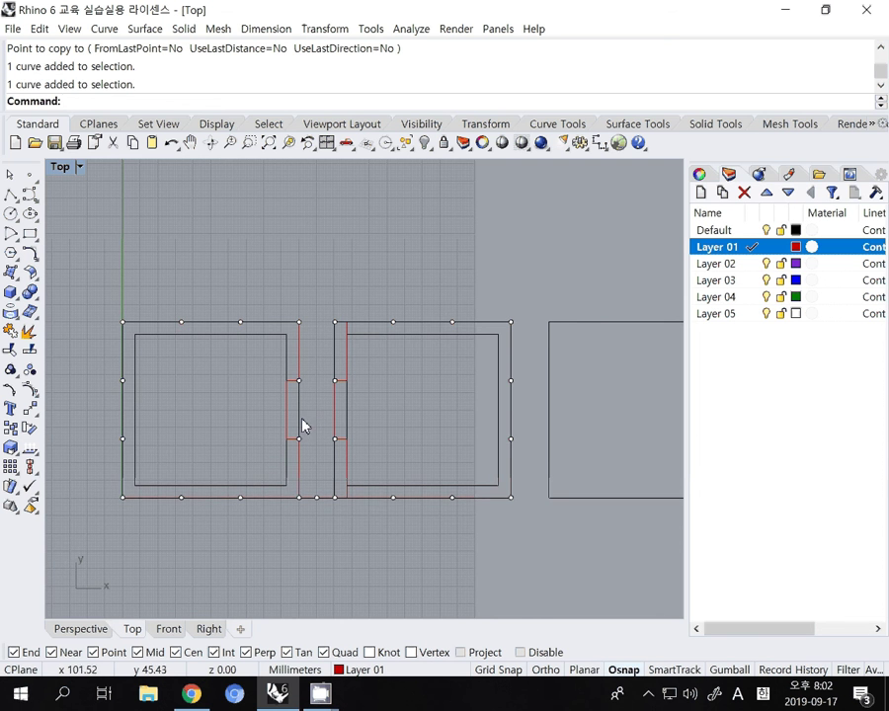
Step: Try a circle of radius 5 mm centred on the upper notch corner of the first square's red polyline, and delete it
{"action": "scroll", "coordinate": [279, 400], "scroll_direction": "up", "scroll_amount": 5}
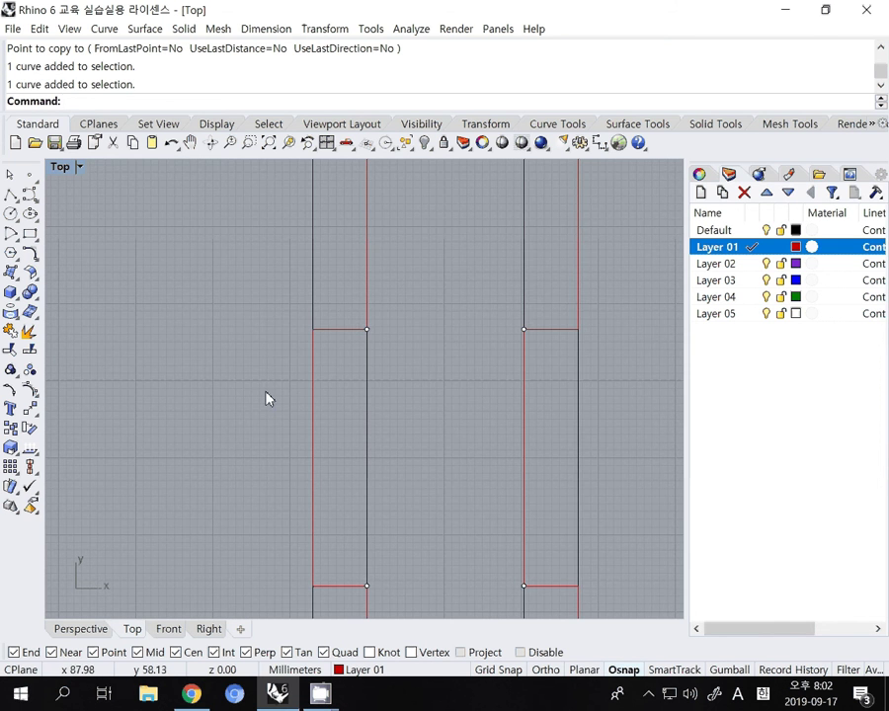
{"action": "left_click", "coordinate": [10, 212]}
{"action": "left_click", "coordinate": [312, 329]}
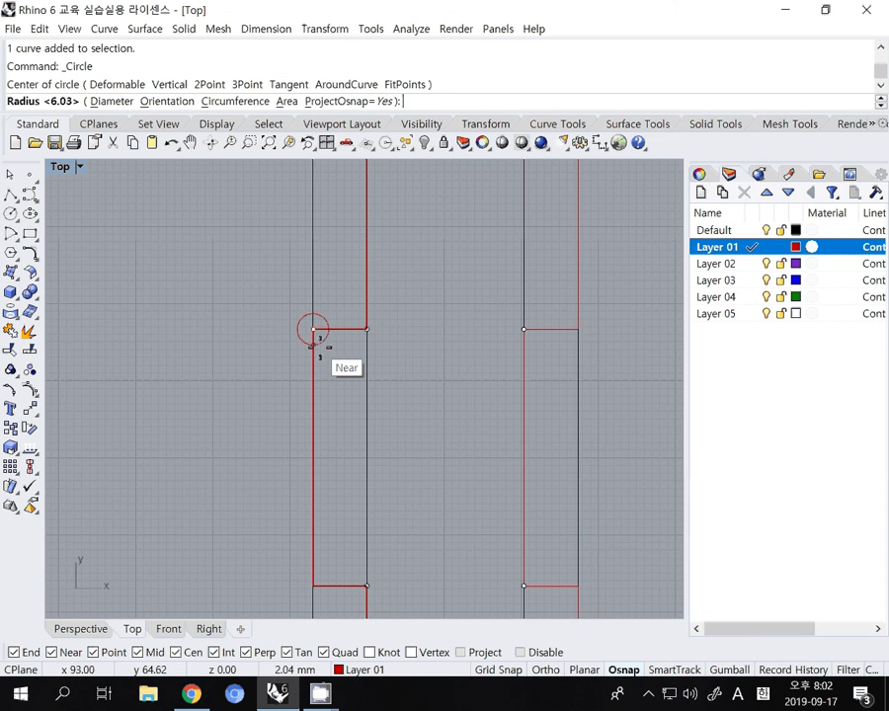
{"action": "type", "text": "5"}
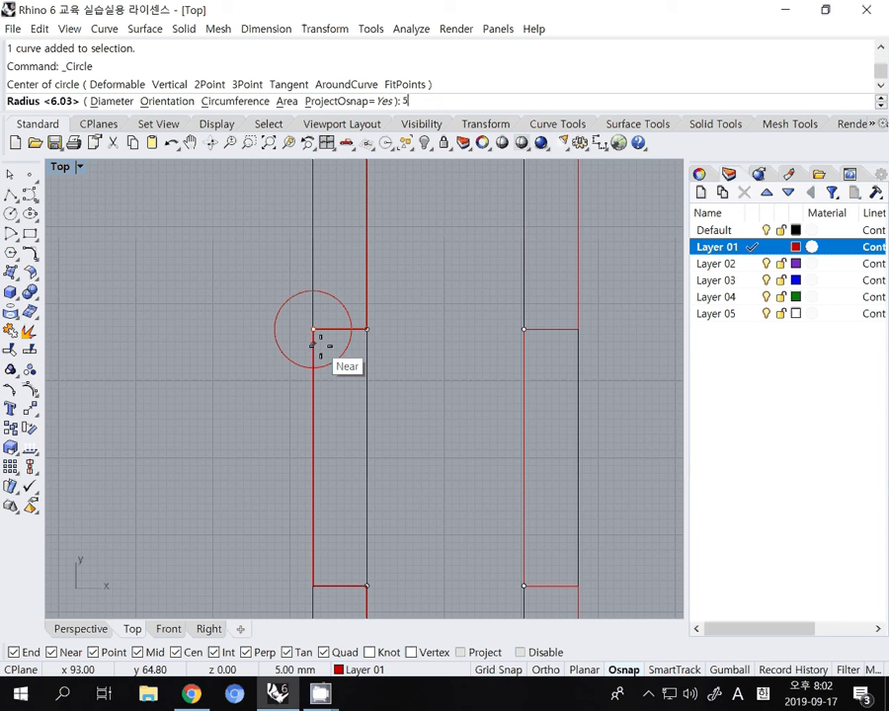
{"action": "type", "text": "d"}
{"action": "key", "text": "Return"}
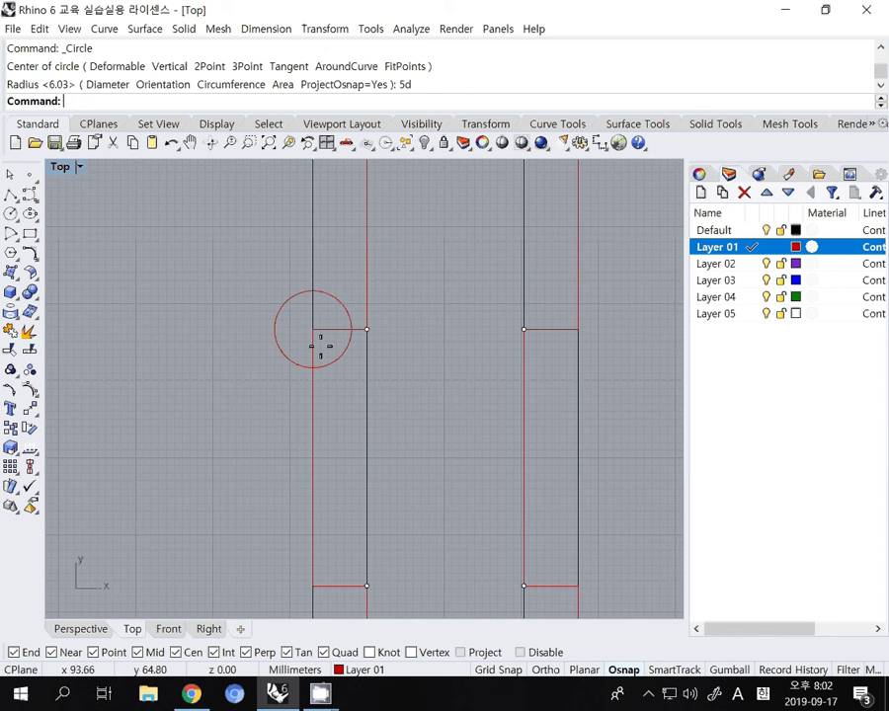
{"action": "left_click", "coordinate": [336, 369]}
{"action": "key", "text": "Delete"}
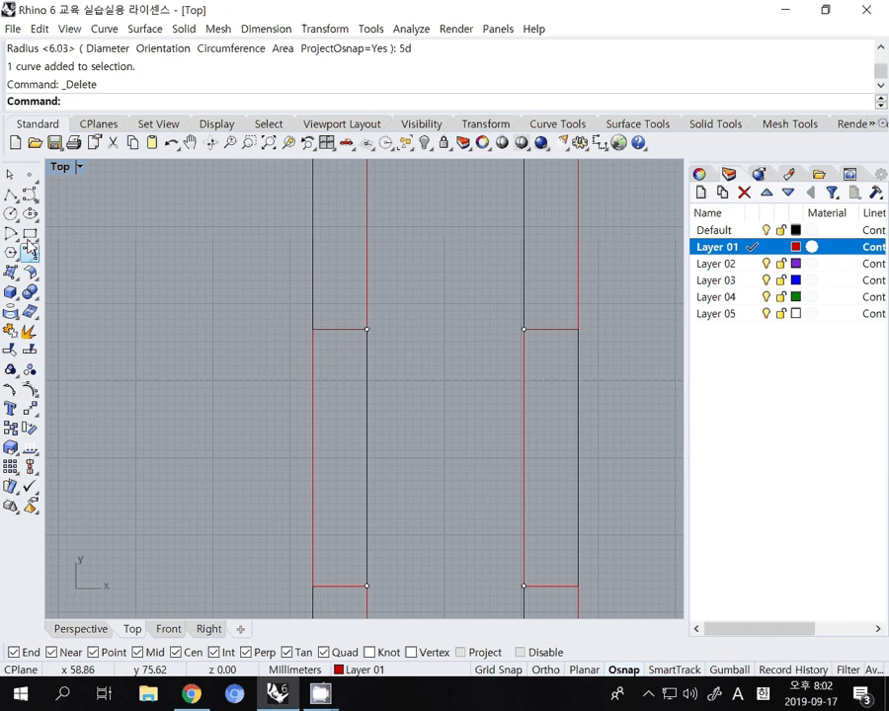
Step: Draw a circle of diameter 5 mm centred on the upper notch corner of the first square's red stepped polyline
{"action": "left_click", "coordinate": [12, 214]}
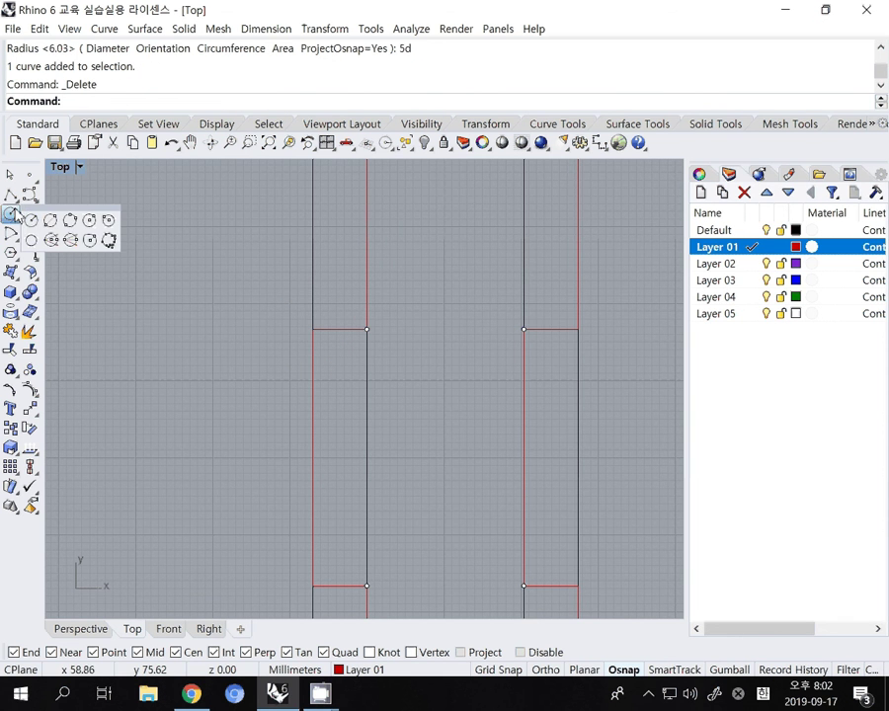
{"action": "left_click", "coordinate": [12, 214]}
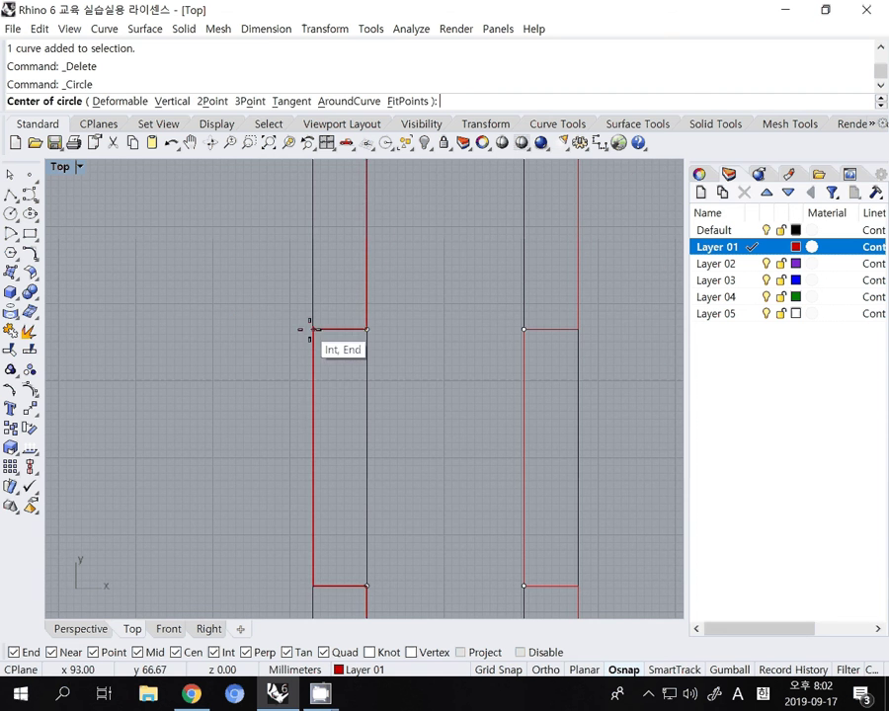
{"action": "left_click", "coordinate": [315, 329]}
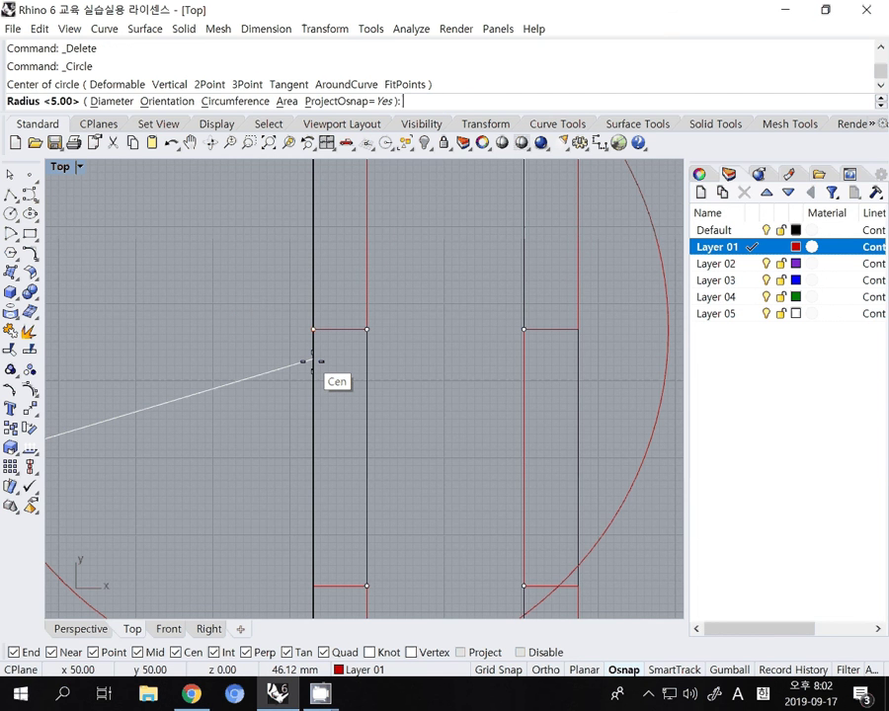
{"action": "type", "text": "6"}
{"action": "key", "text": "Return"}
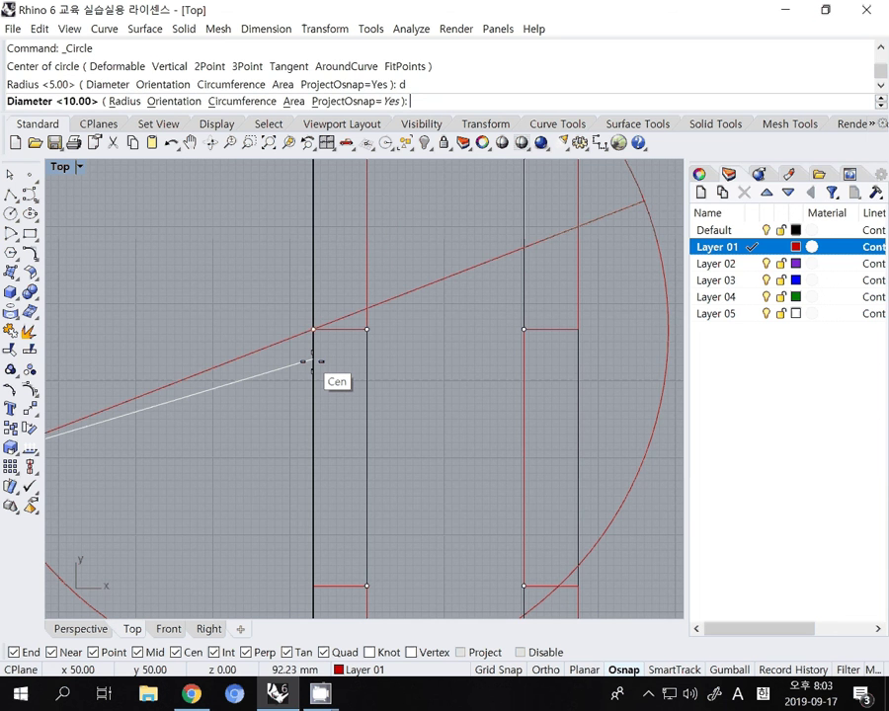
{"action": "type", "text": "5"}
{"action": "key", "text": "Return"}
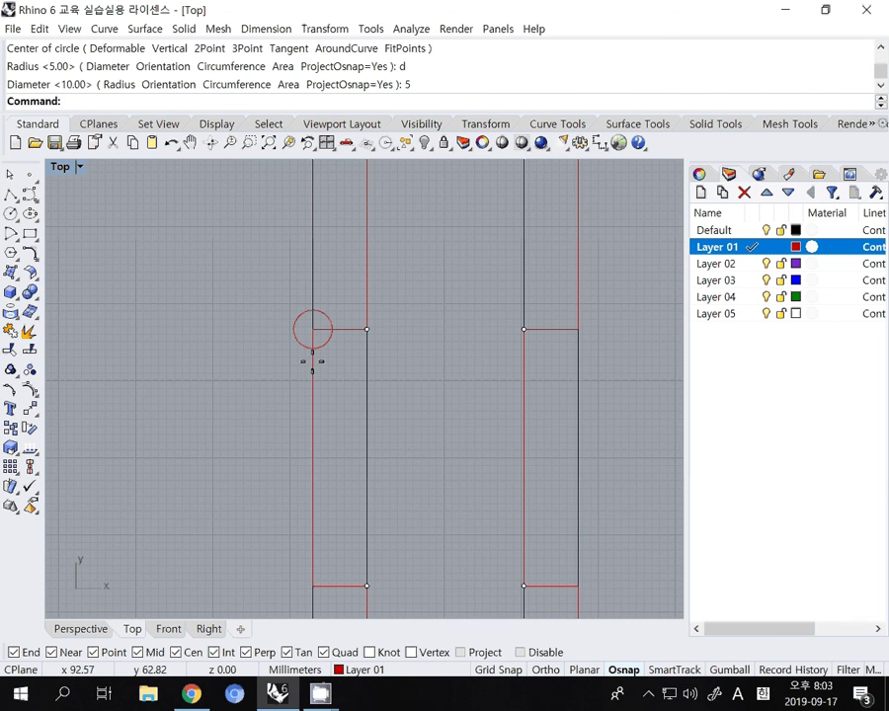
Step: Copy the circle from its centre to the first polyline's lower notch corner and to both inner step corners of the second square's polyline
{"action": "left_click", "coordinate": [326, 352]}
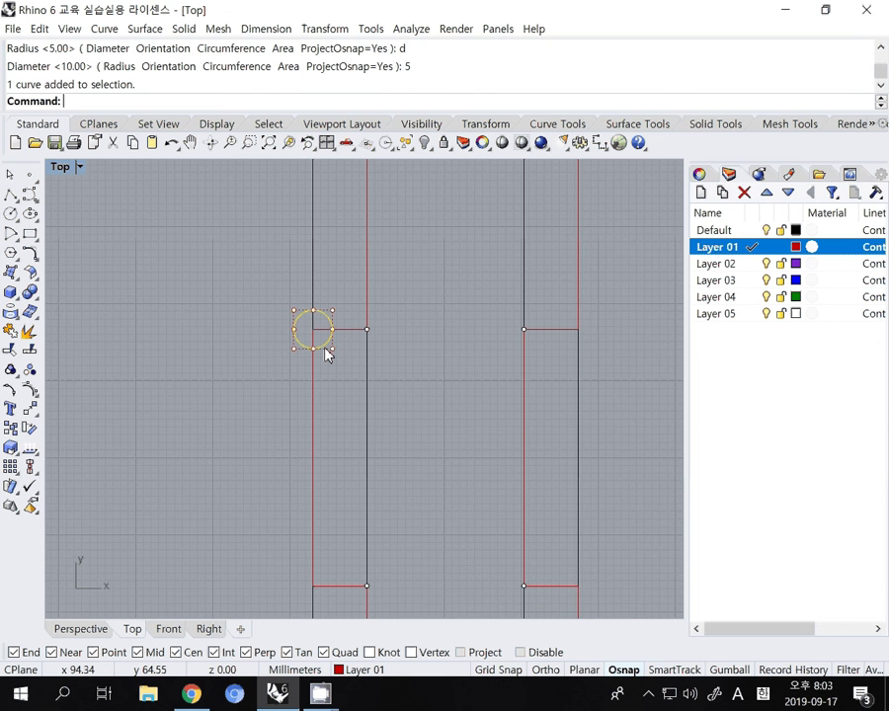
{"action": "type", "text": "copy"}
{"action": "key", "text": "Return"}
{"action": "left_click", "coordinate": [312, 329]}
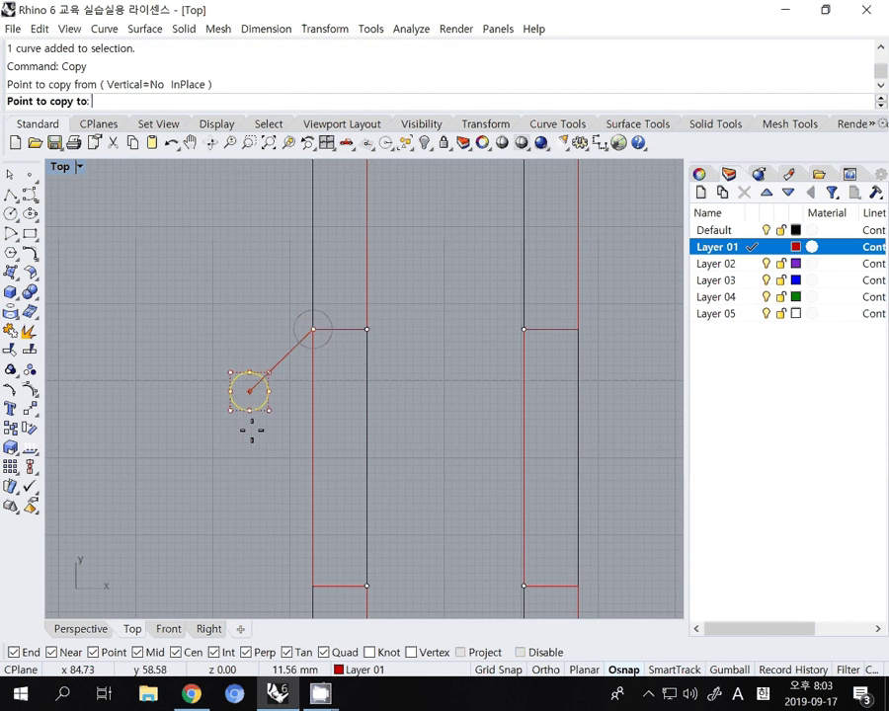
{"action": "left_click", "coordinate": [312, 585]}
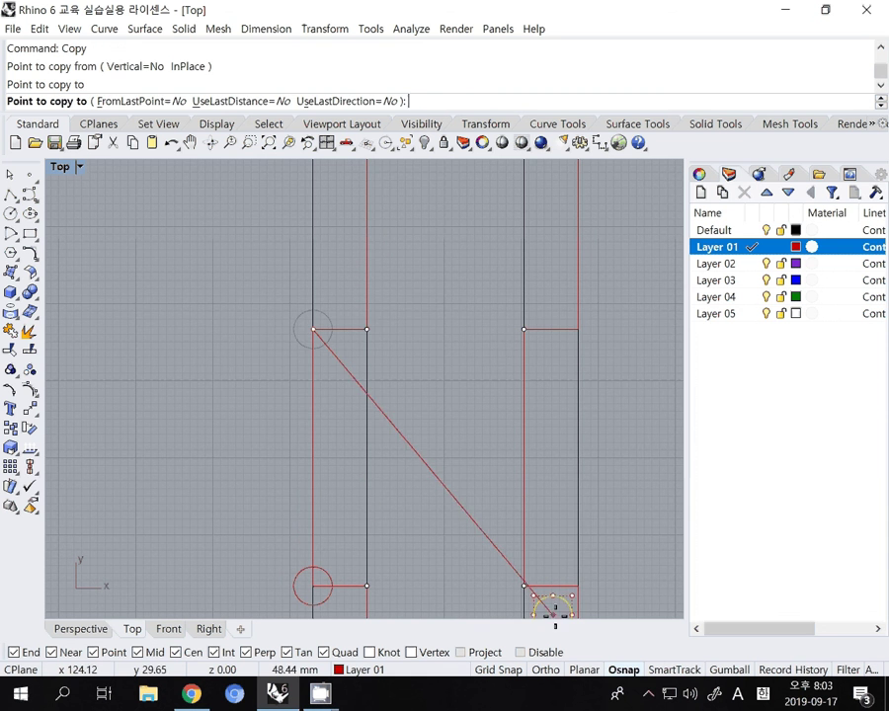
{"action": "left_click", "coordinate": [577, 329]}
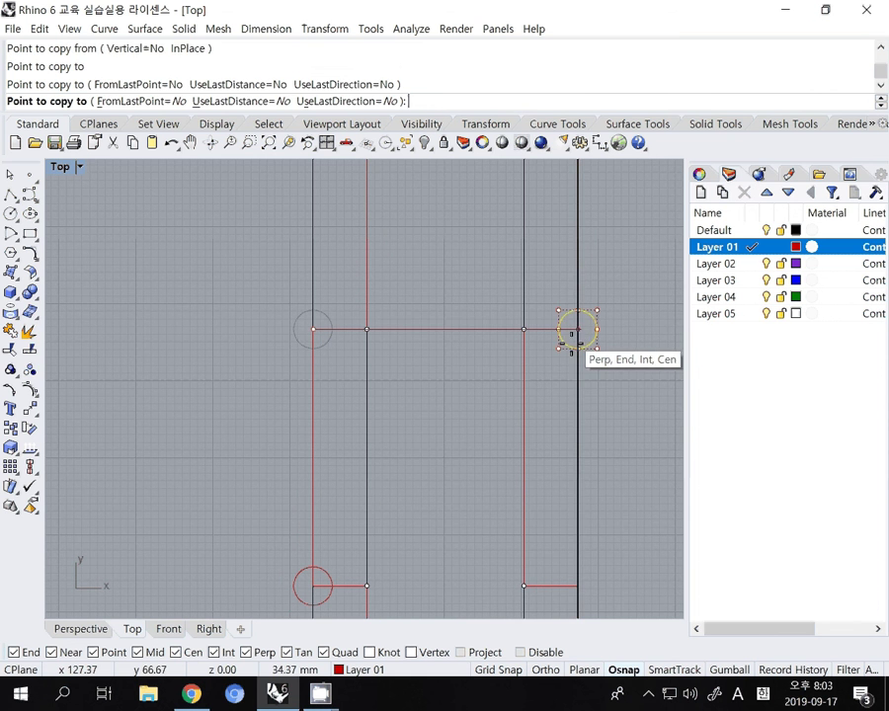
{"action": "left_click", "coordinate": [577, 586]}
{"action": "scroll", "coordinate": [468, 512], "scroll_direction": "down", "scroll_amount": 5}
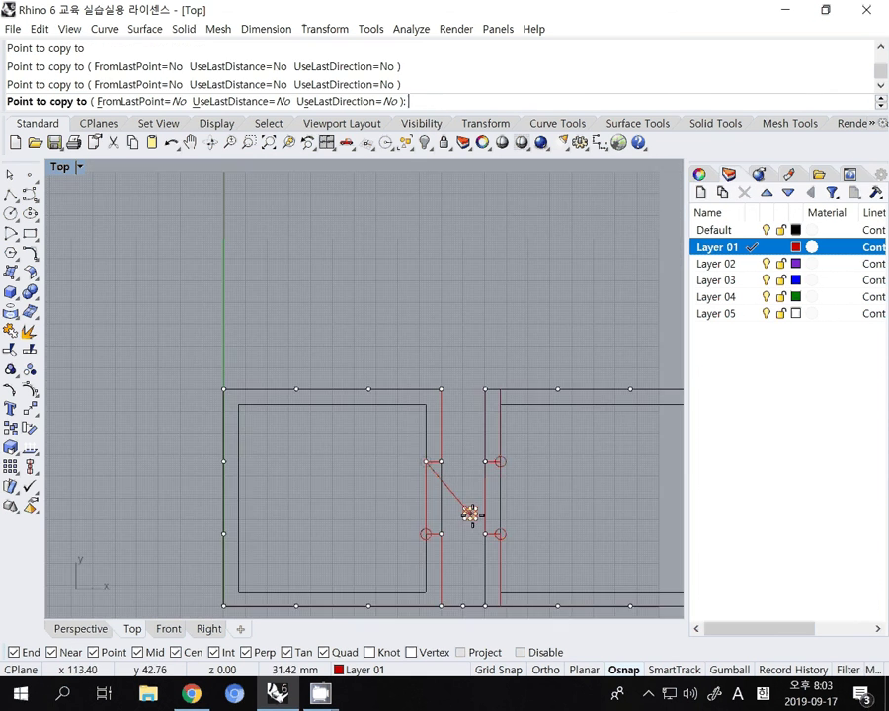
{"action": "right_click", "coordinate": [467, 513]}
{"action": "right_click_drag", "start_coordinate": [466, 503], "coordinate": [427, 424]}
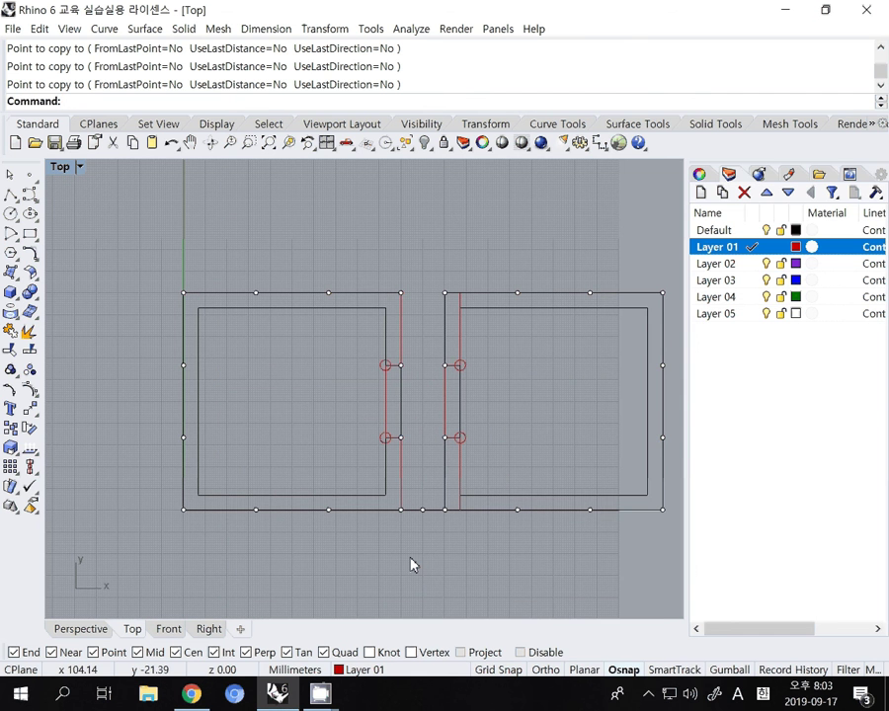